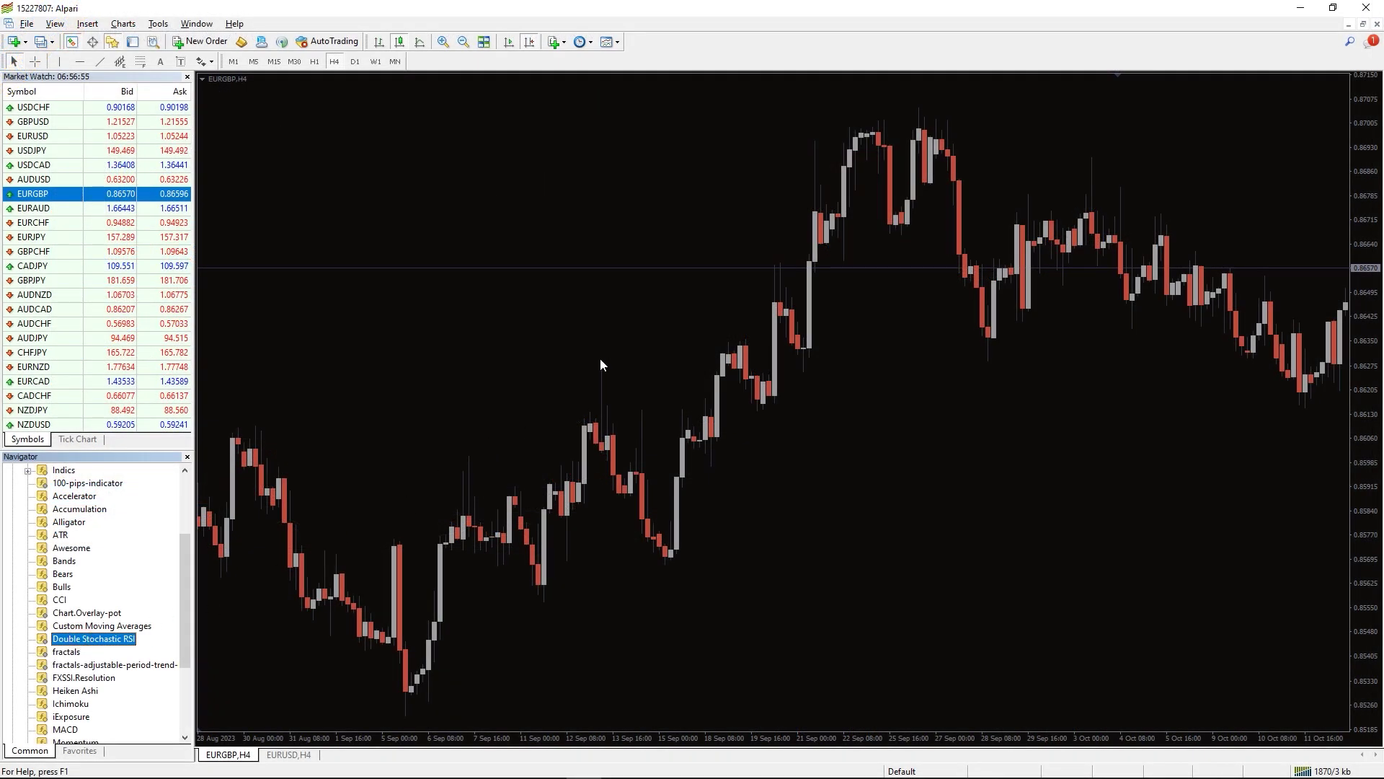
Attach the Double Stochastic RSI to the EURGBP H4 chart in its own subwindow, then pan to older bars.
key("Return")
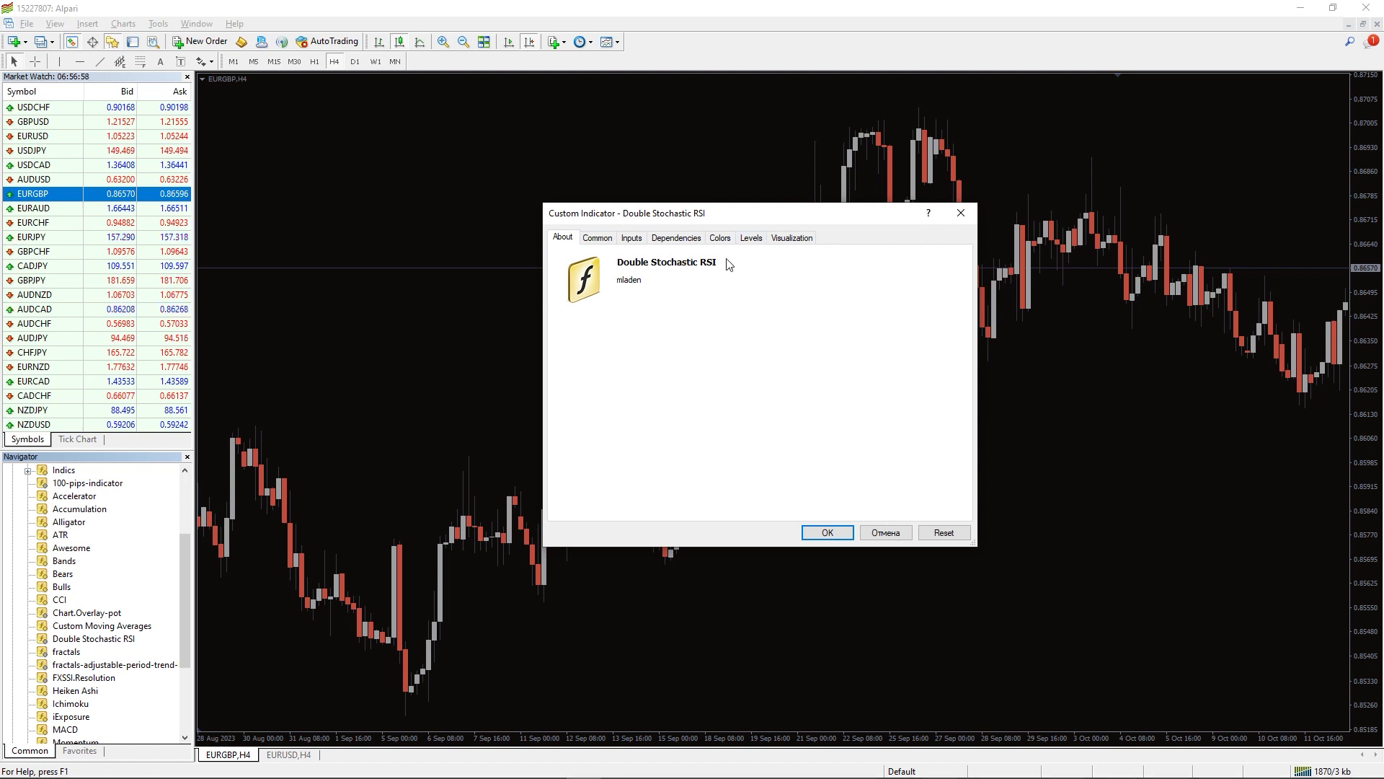
left_click(605, 239)
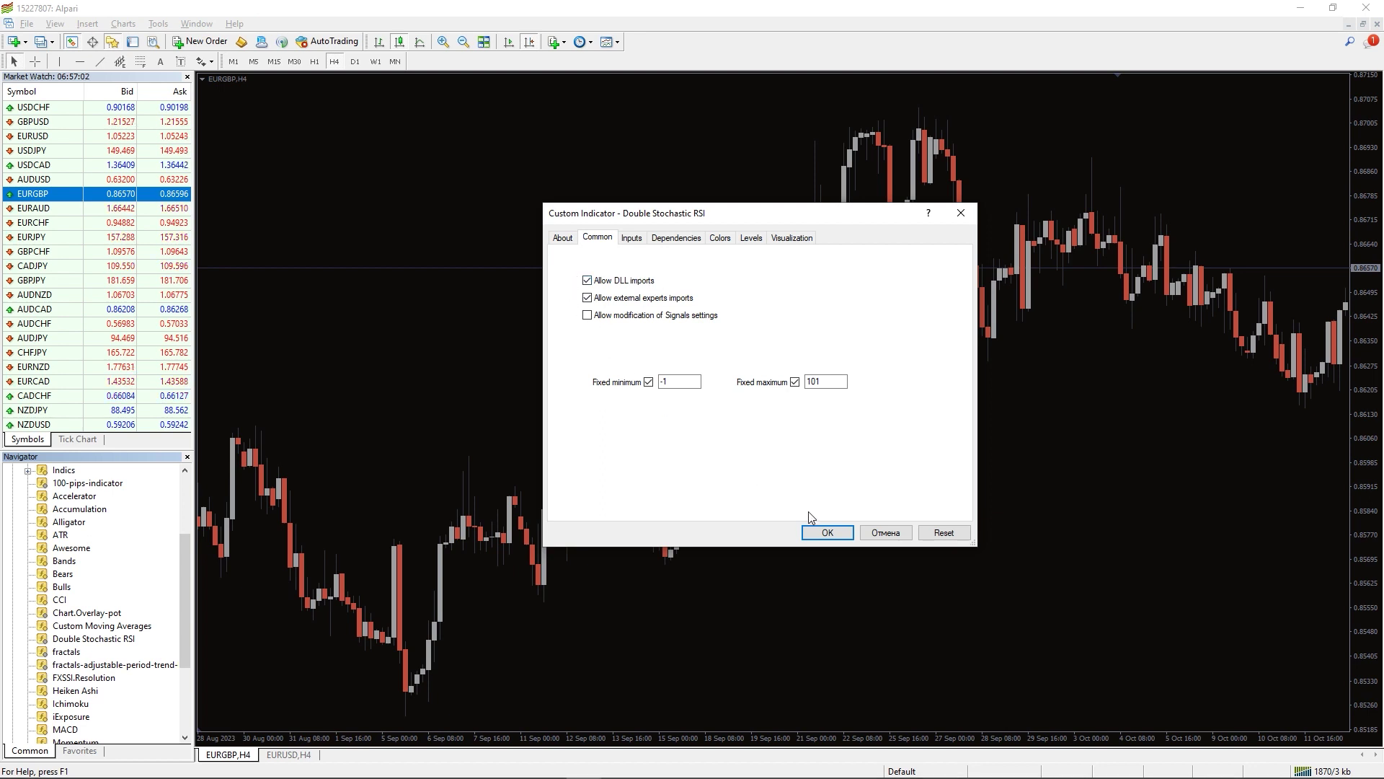
left_click(811, 532)
left_click_drag(549, 461, 629, 447)
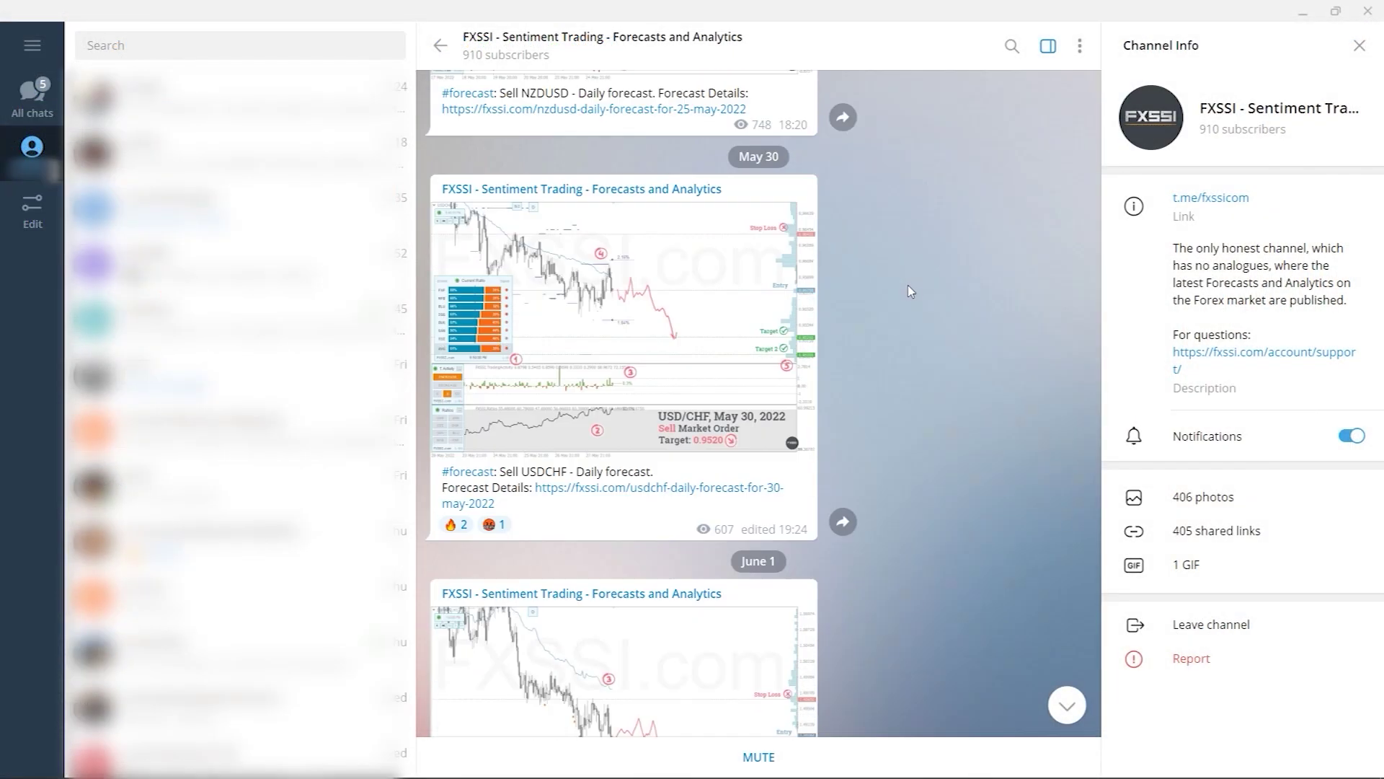
Scroll down the FXSSI channel and view the enlarged AUDUSD forecast chart image, then close it.
scroll(911, 291, "down", 3)
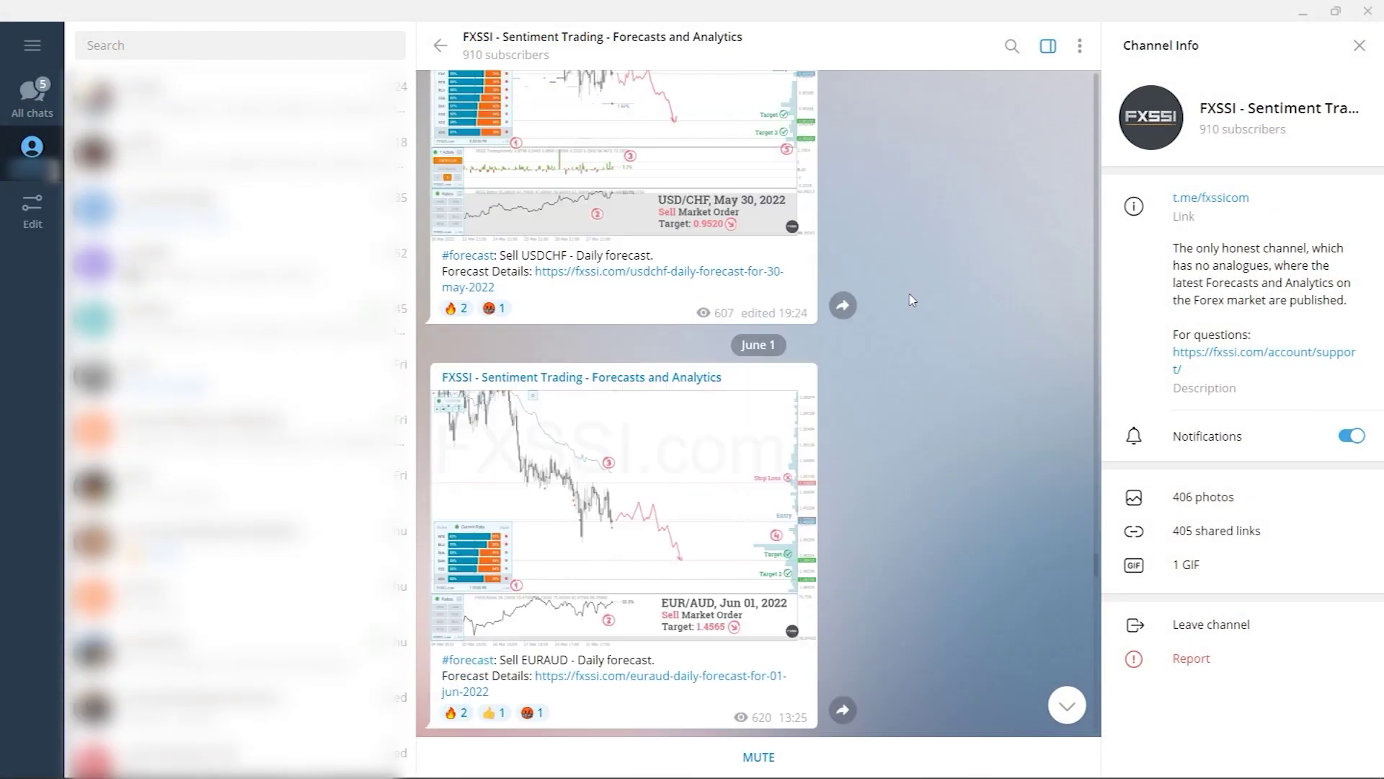
scroll(910, 301, "down", 5)
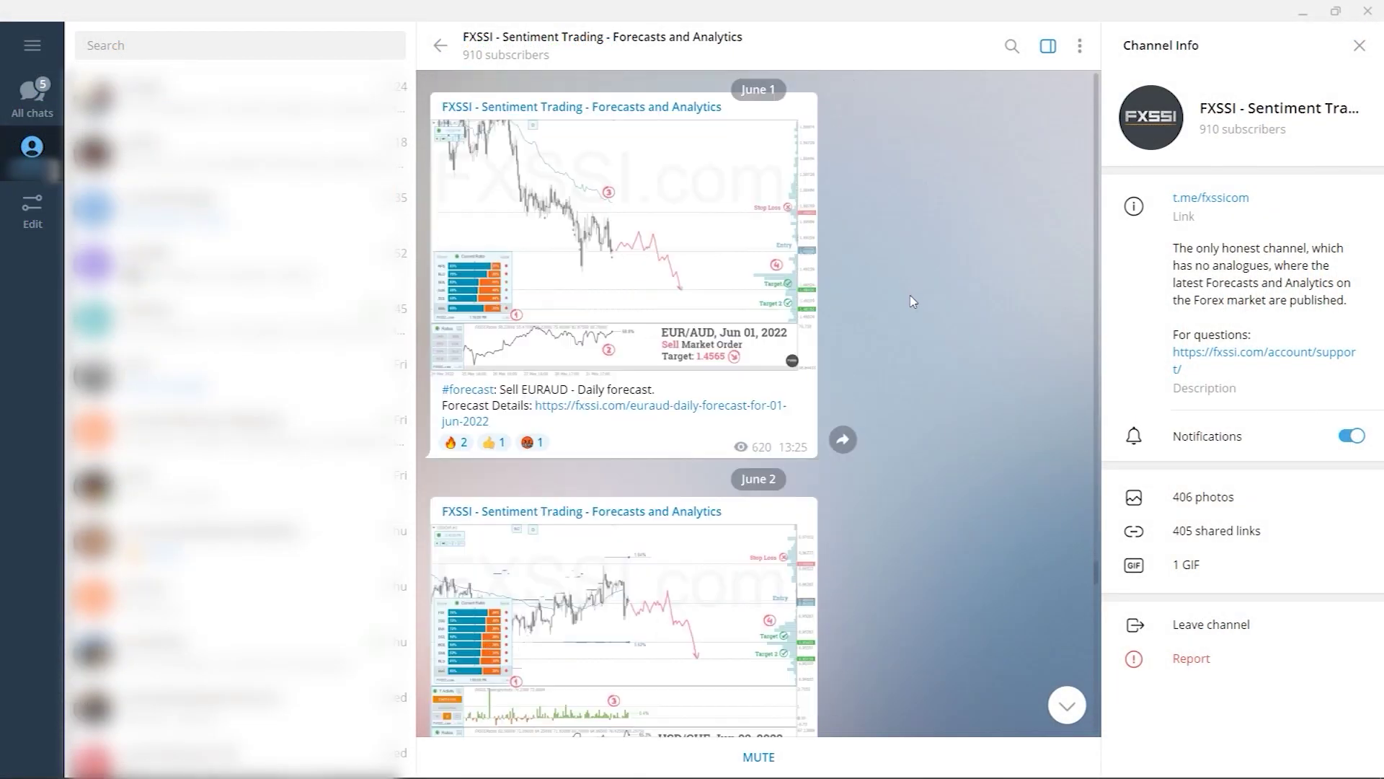
scroll(910, 301, "down", 6)
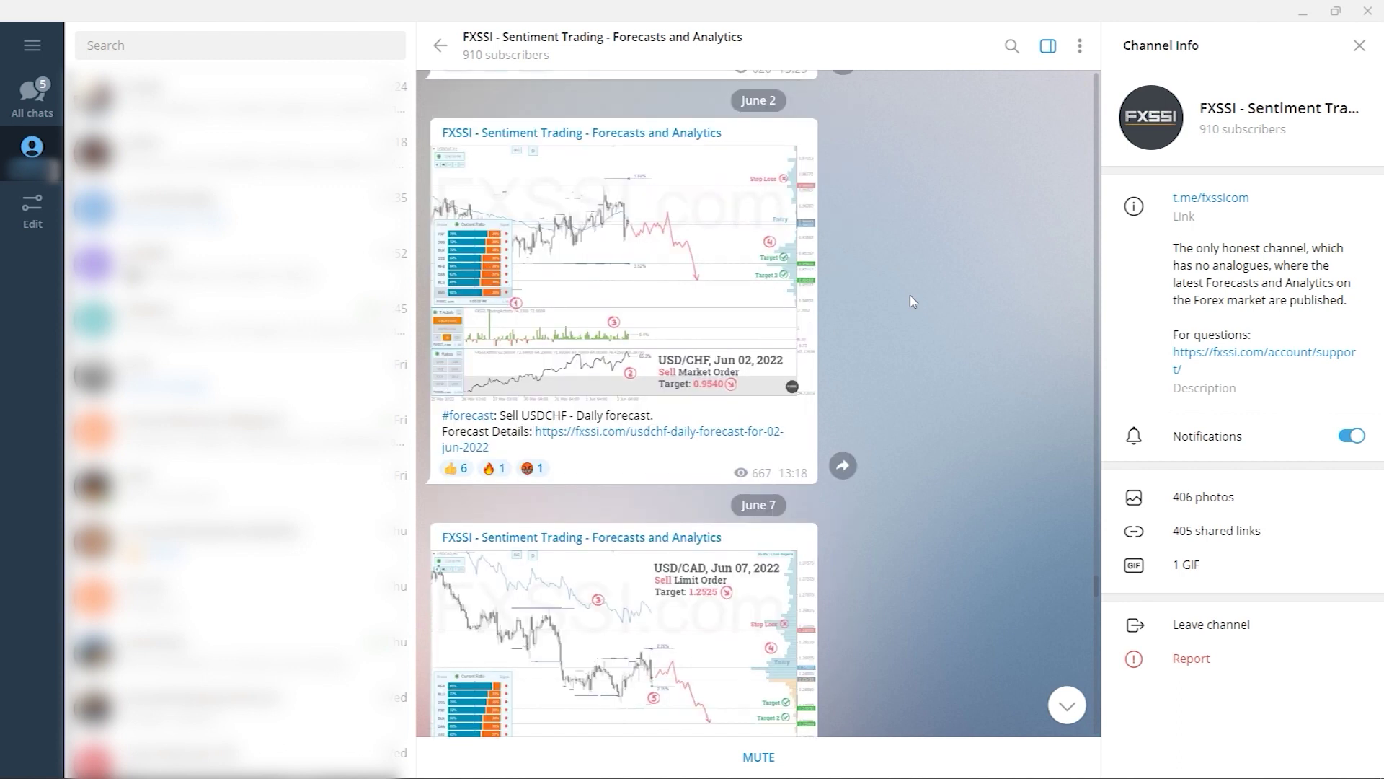
scroll(911, 301, "down", 5)
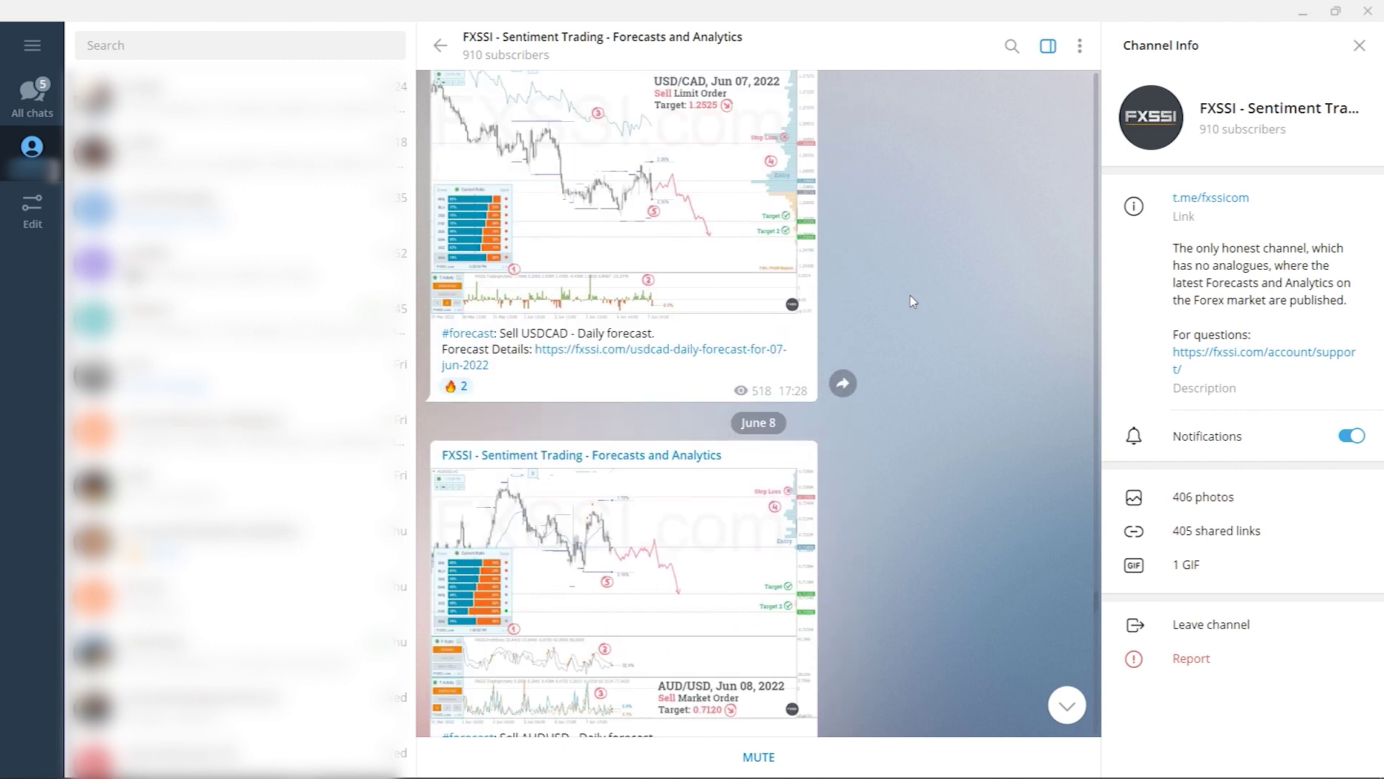
scroll(911, 301, "down", 1)
left_click(704, 447)
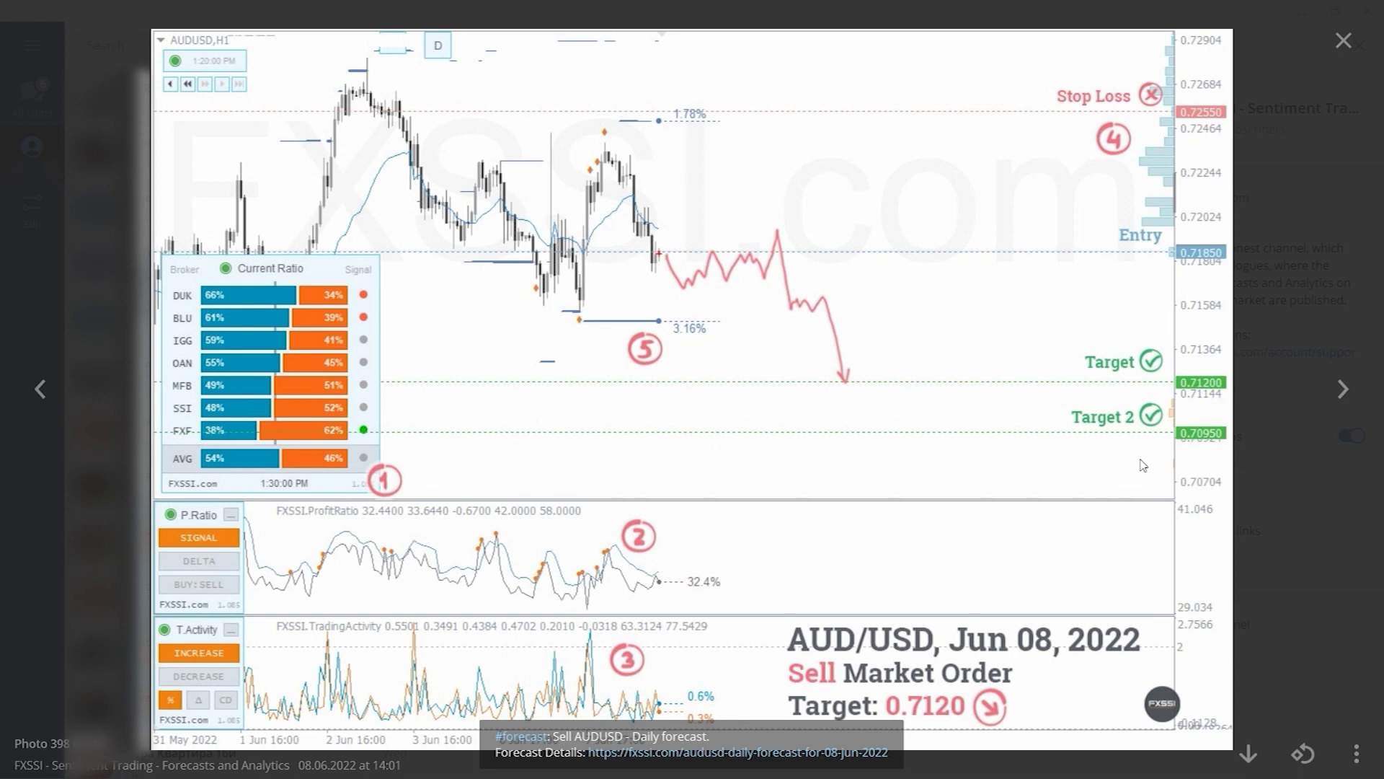
left_click(830, 481)
Add a 🔥 reaction to the June 17 USDCAD forecast and open the AUDUSD post's comment.
scroll(834, 470, "down", 4)
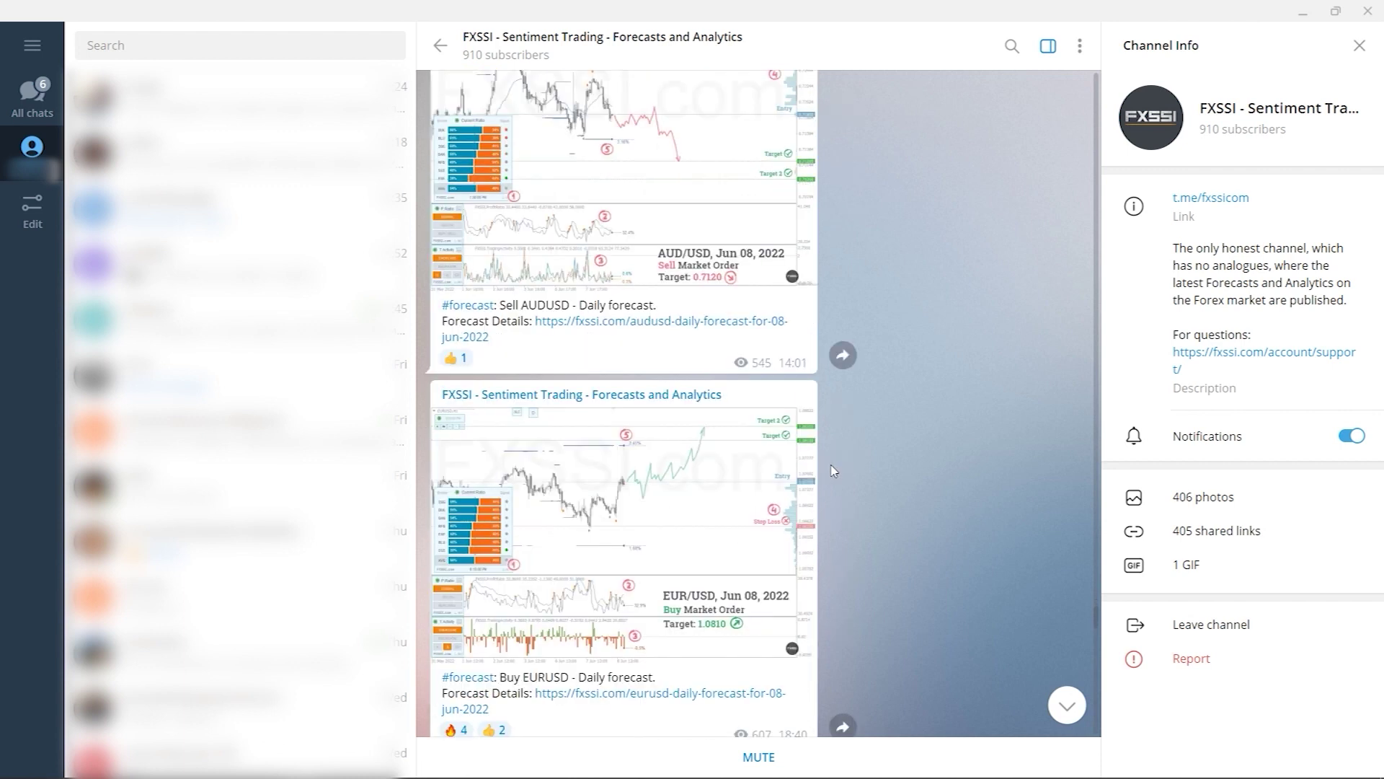
scroll(835, 471, "down", 8)
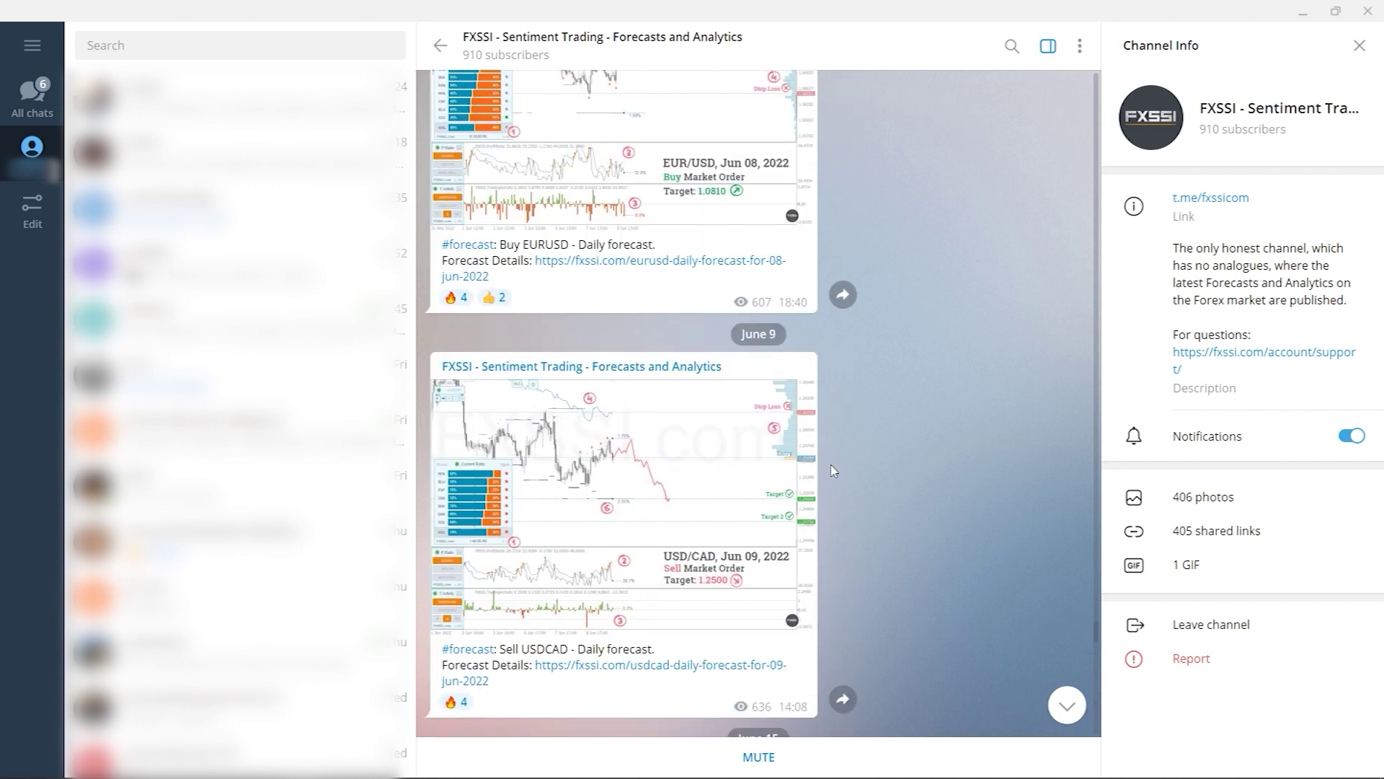
scroll(834, 471, "down", 6)
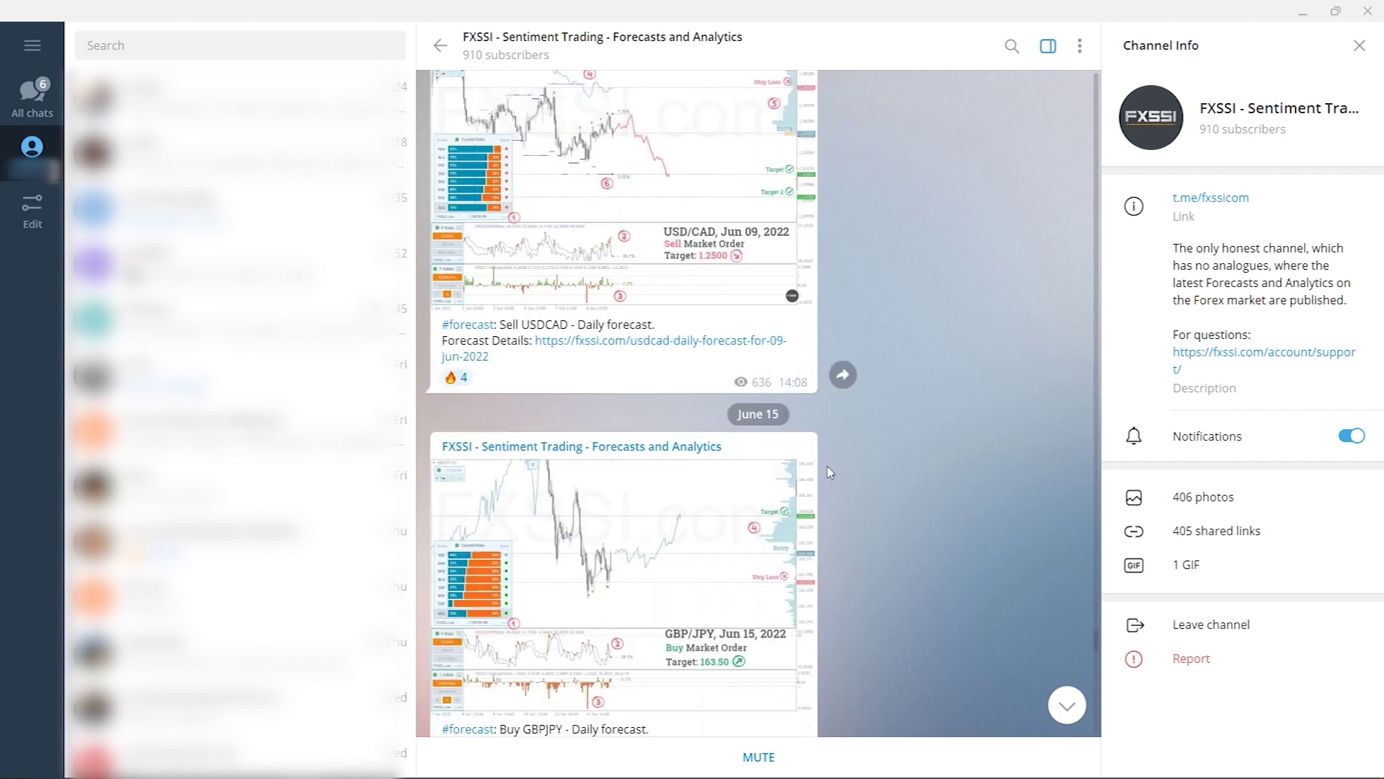
scroll(830, 473, "down", 3)
scroll(610, 560, "down", 9)
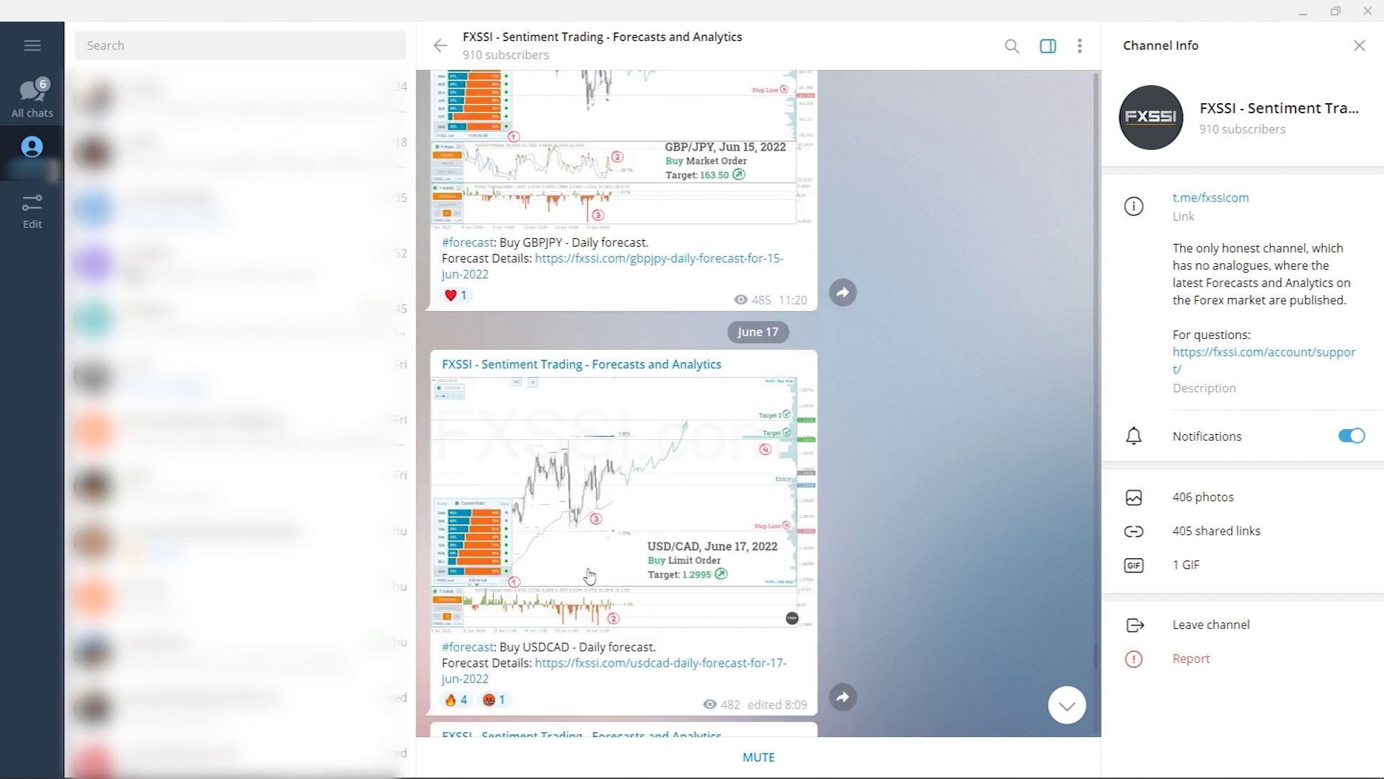
left_click(451, 541)
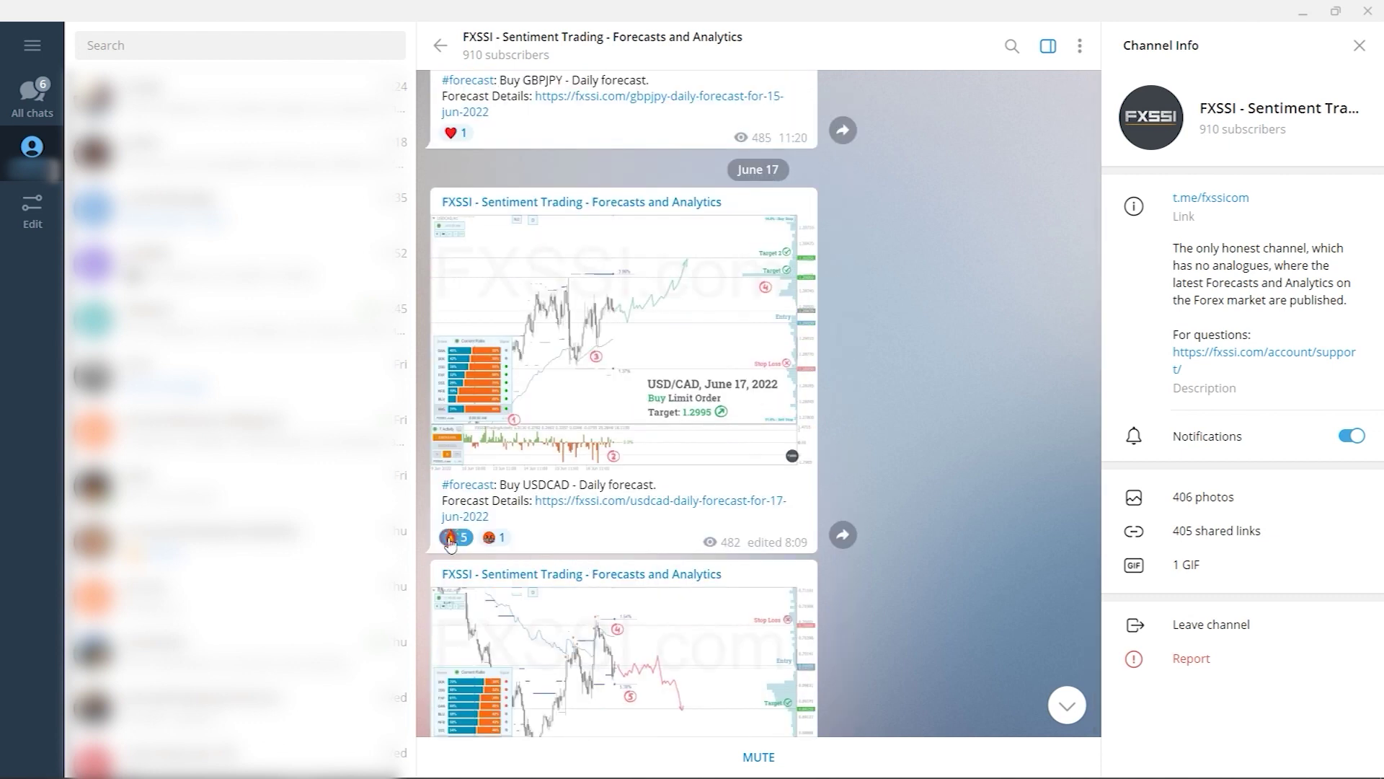
scroll(548, 526, "down", 10)
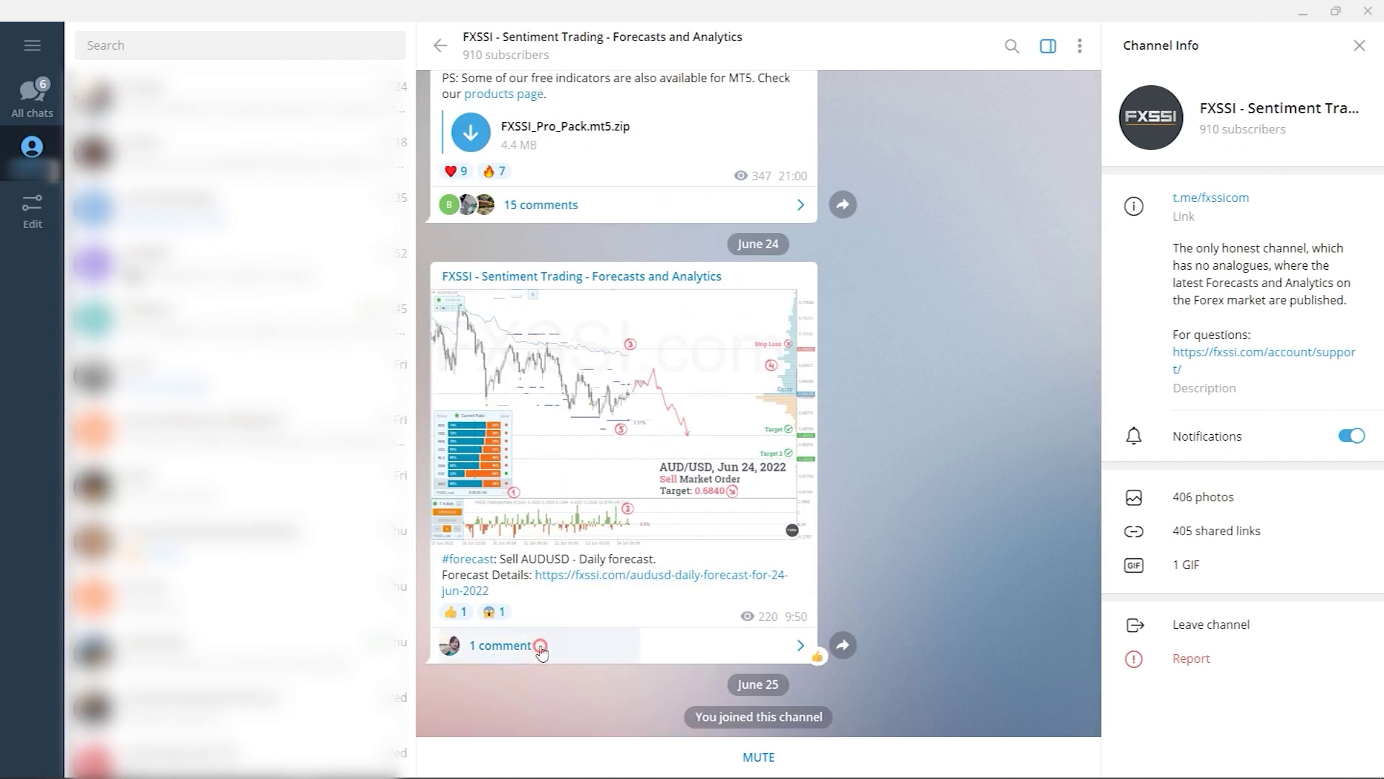
left_click(504, 645)
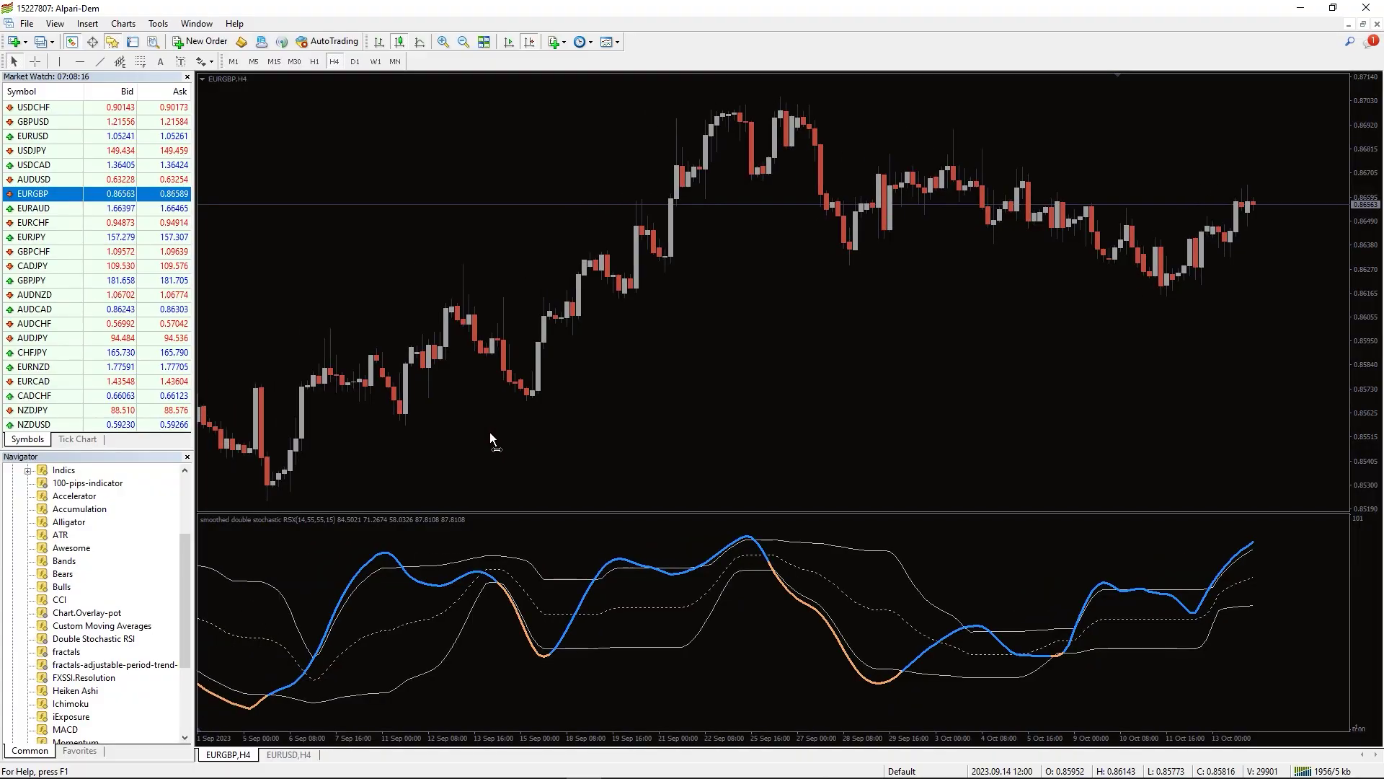
Pan the EURGBP H4 chart back through older bars to late November.
left_click_drag(491, 431, 753, 408)
left_click_drag(471, 453, 1025, 448)
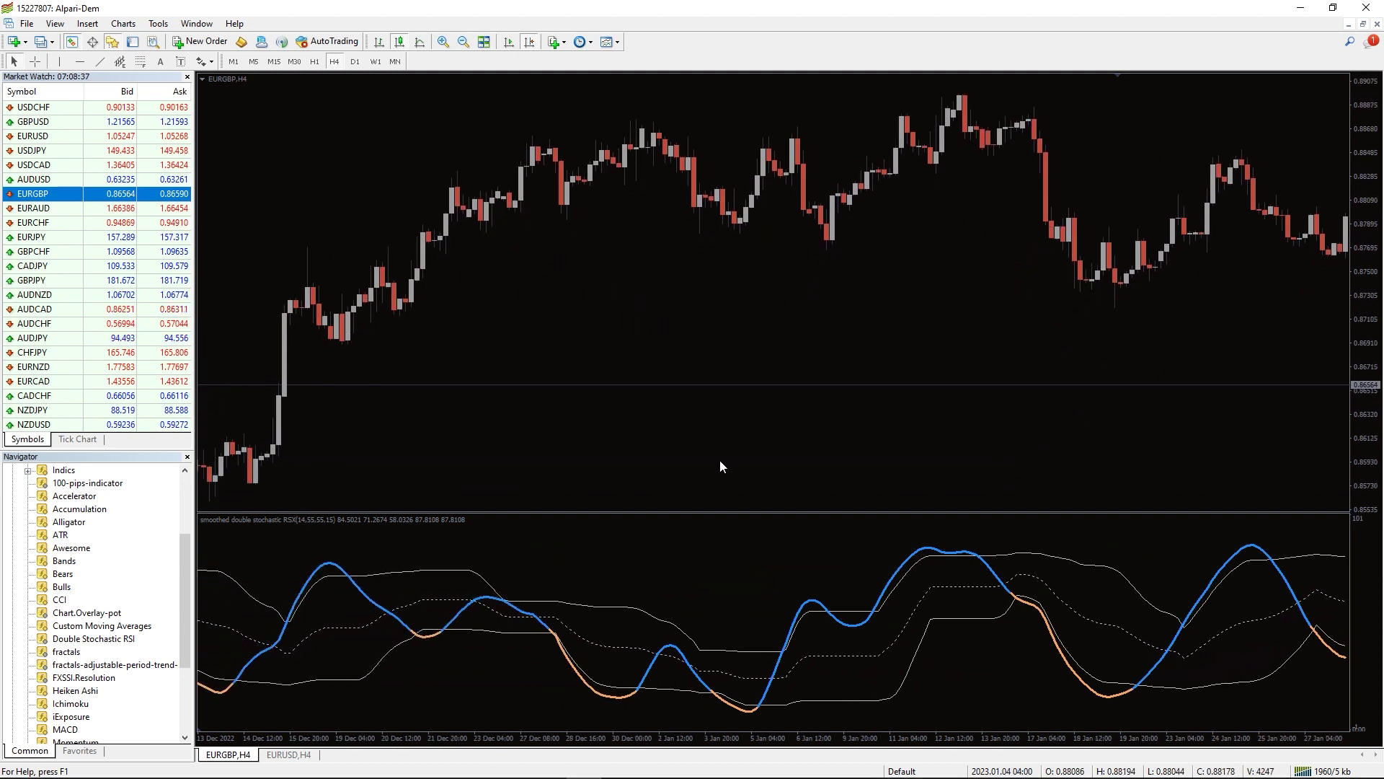
left_click_drag(720, 465, 822, 453)
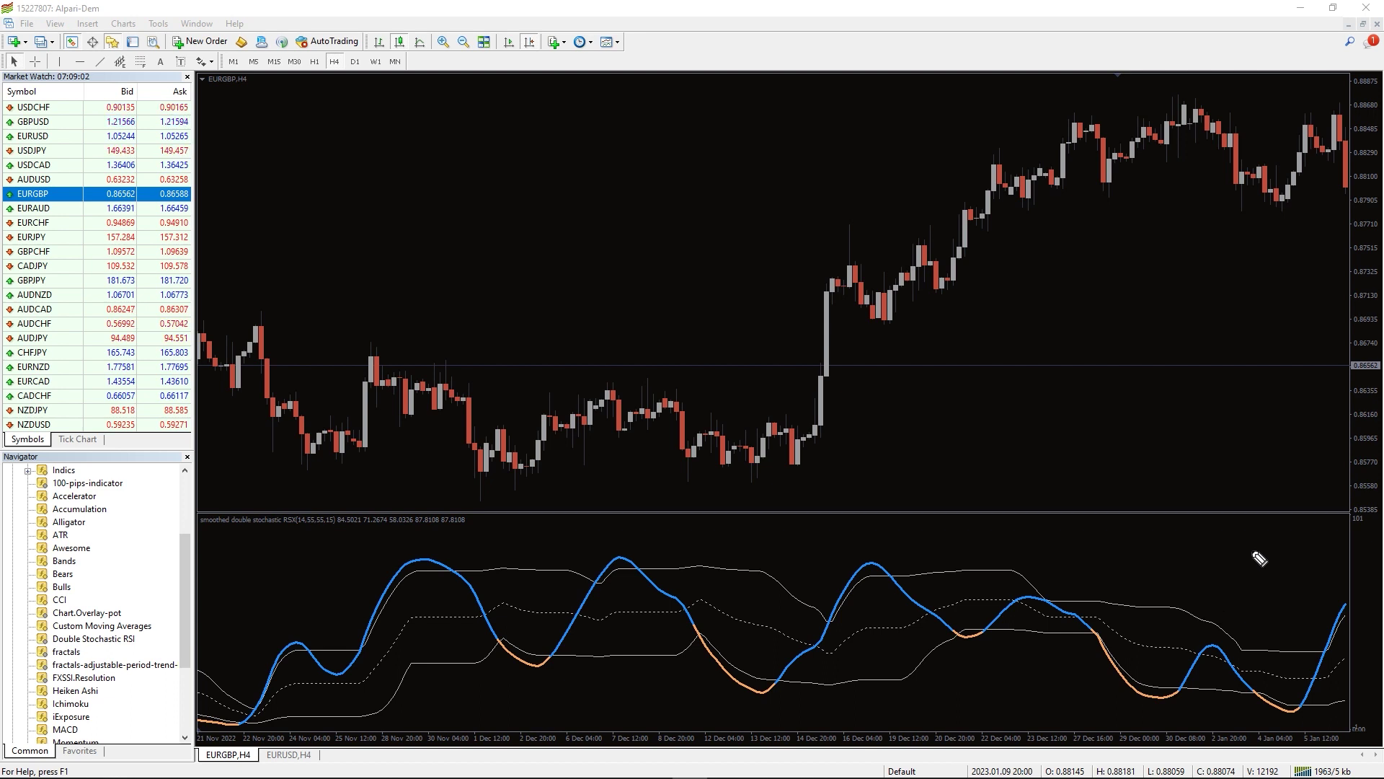
mouse_move(1259, 558)
left_mouse_down()
mouse_move(792, 463)
mouse_move(295, 609)
mouse_move(966, 773)
mouse_move(1258, 532)
left_mouse_up()
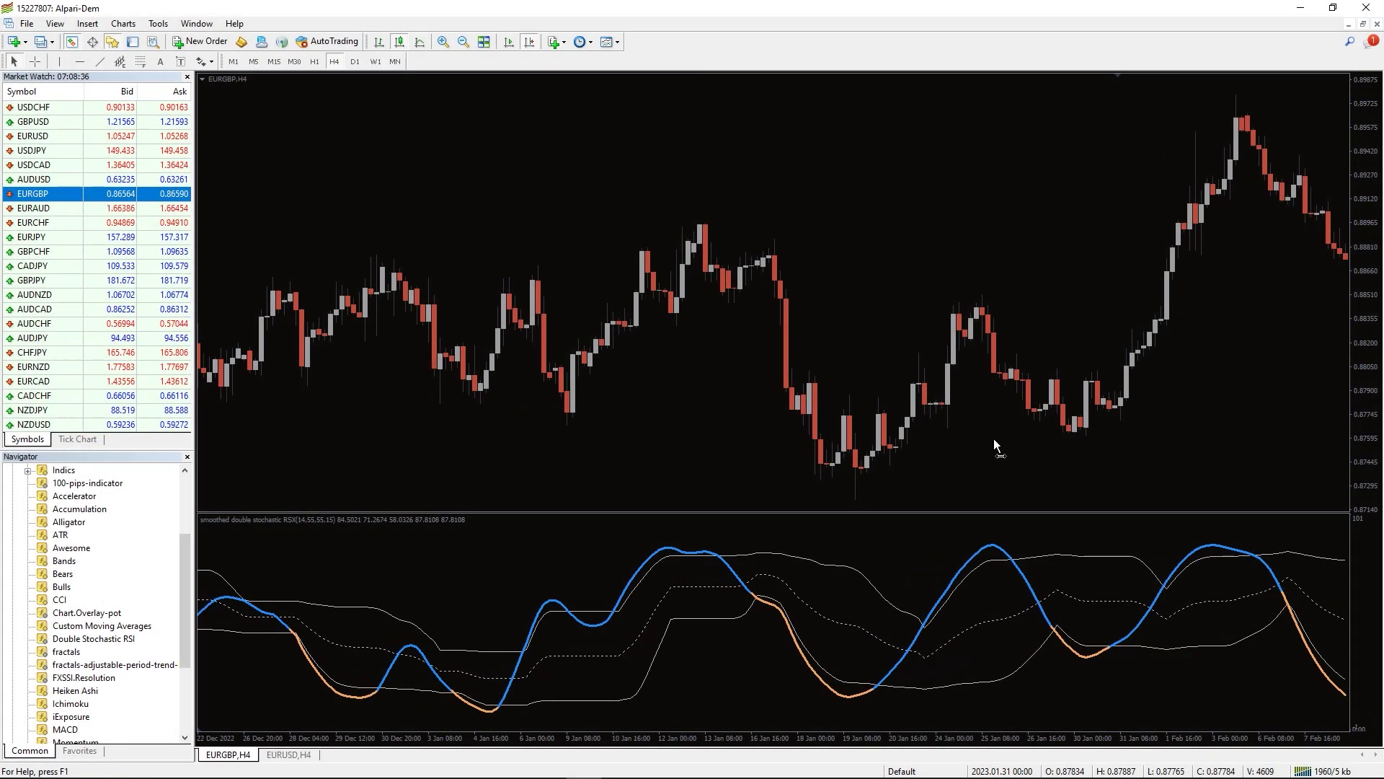
Scroll the EURGBP H4 chart back to August–mid-September 2022 and circle part of the price chart.
scroll(993, 439, "left", 10)
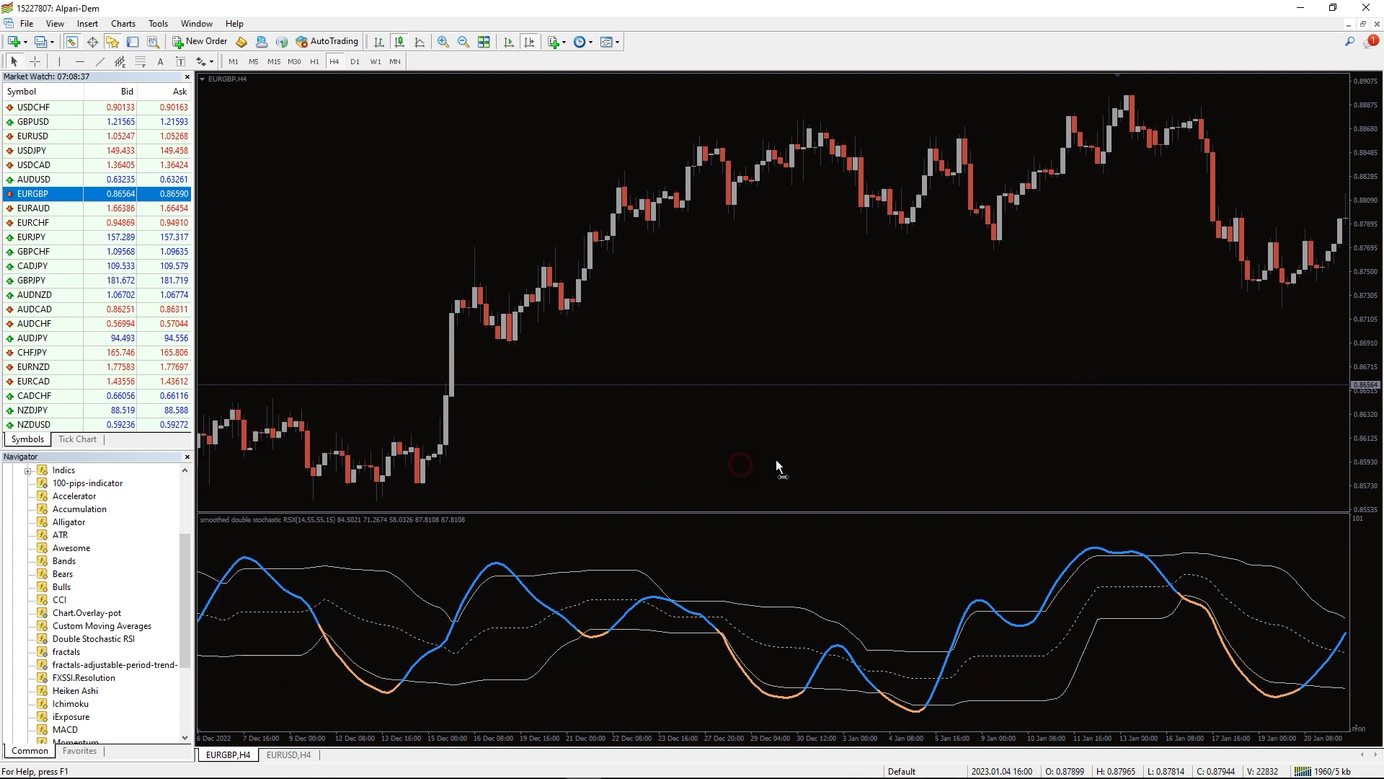
scroll(775, 460, "left", 10)
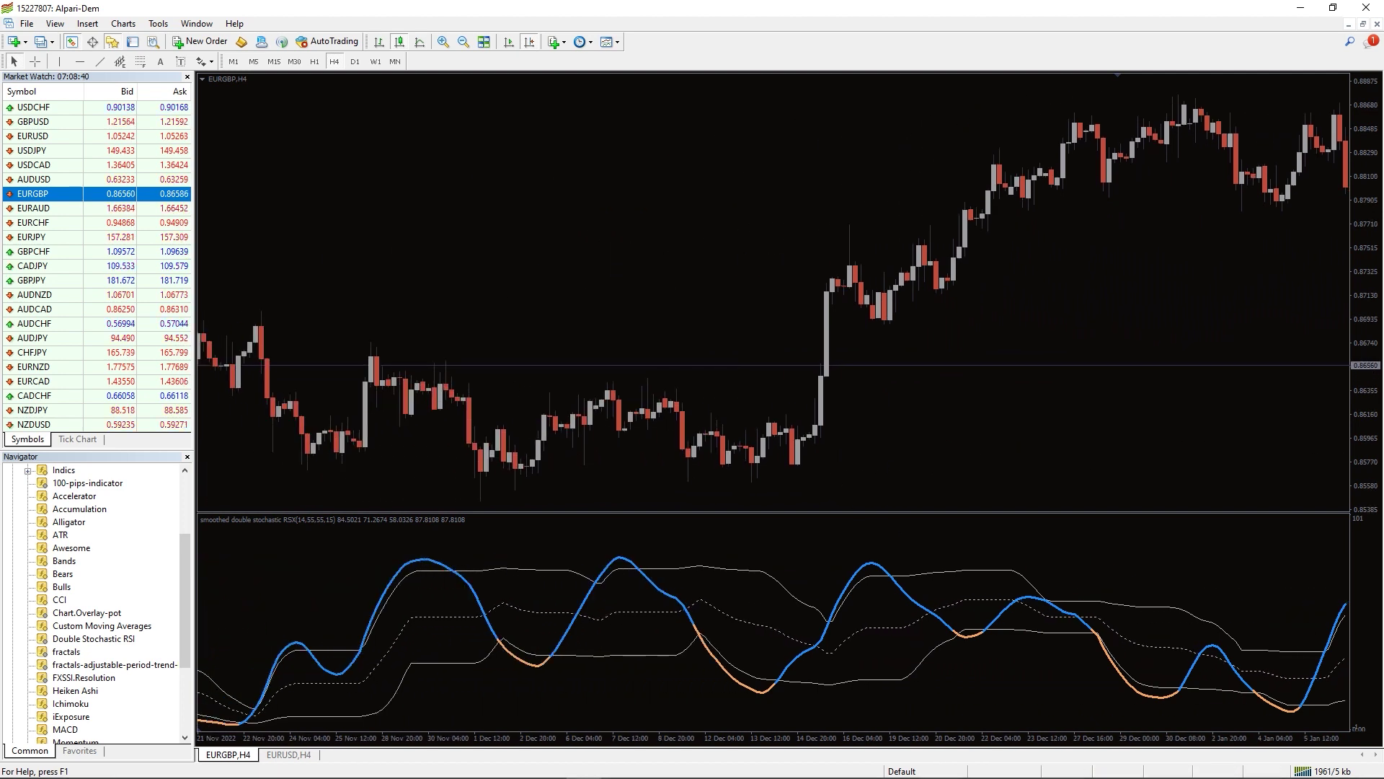
mouse_move(1256, 533)
left_mouse_down()
mouse_move(1069, 477)
mouse_move(738, 462)
mouse_move(331, 498)
mouse_move(341, 641)
mouse_move(660, 752)
mouse_move(1309, 685)
mouse_move(1182, 488)
left_mouse_up()
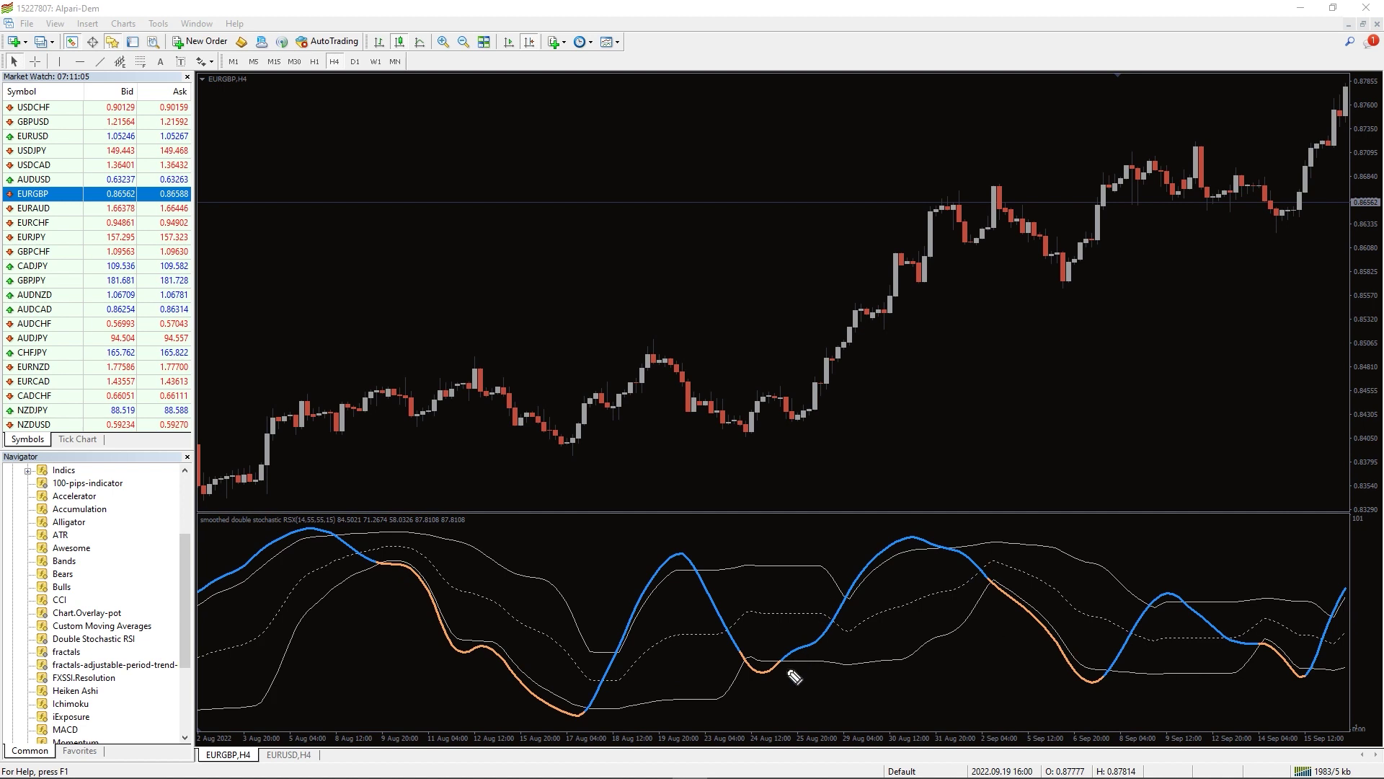
Mark the late-August price rally with a pen arrow, plus the matching indicator low, upswing and 2 Sep turn.
left_click_drag(784, 671, 806, 664)
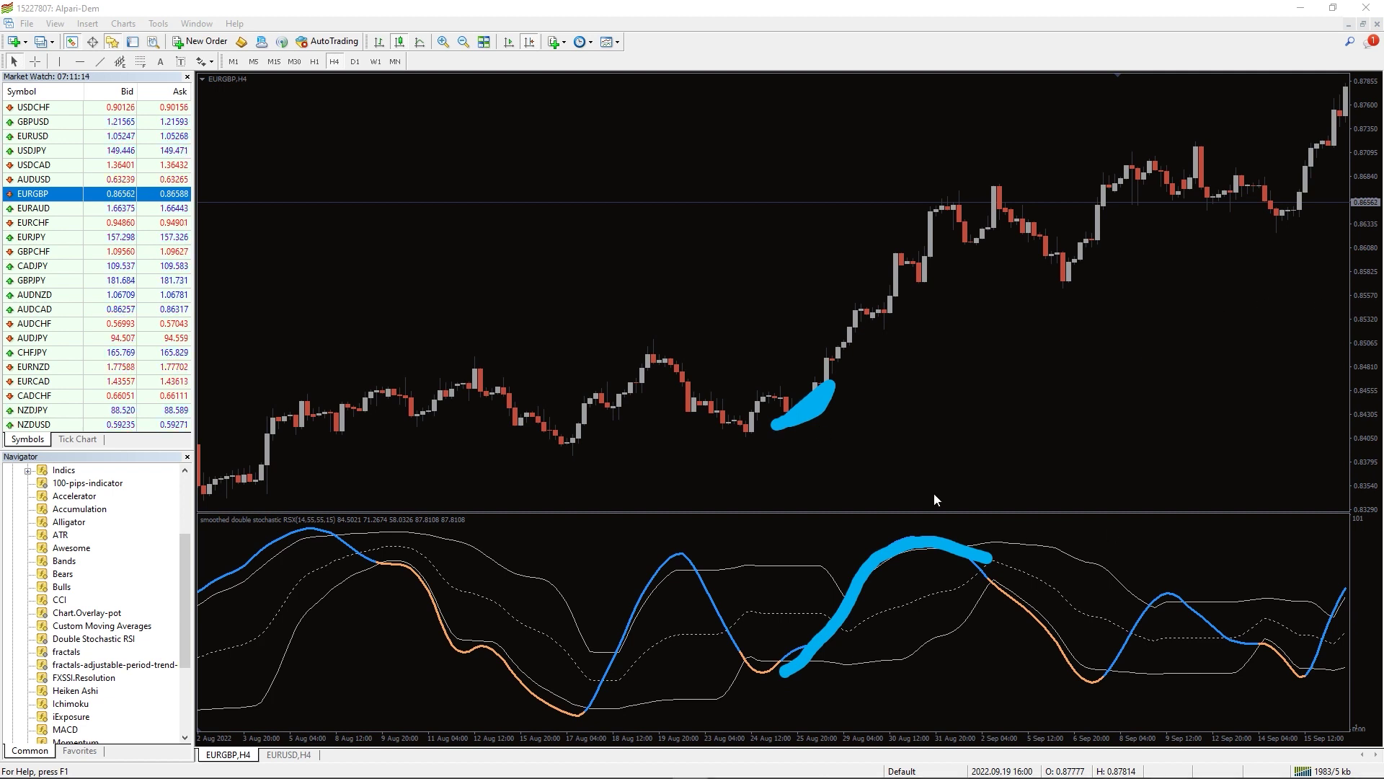
left_click_drag(792, 374, 825, 328)
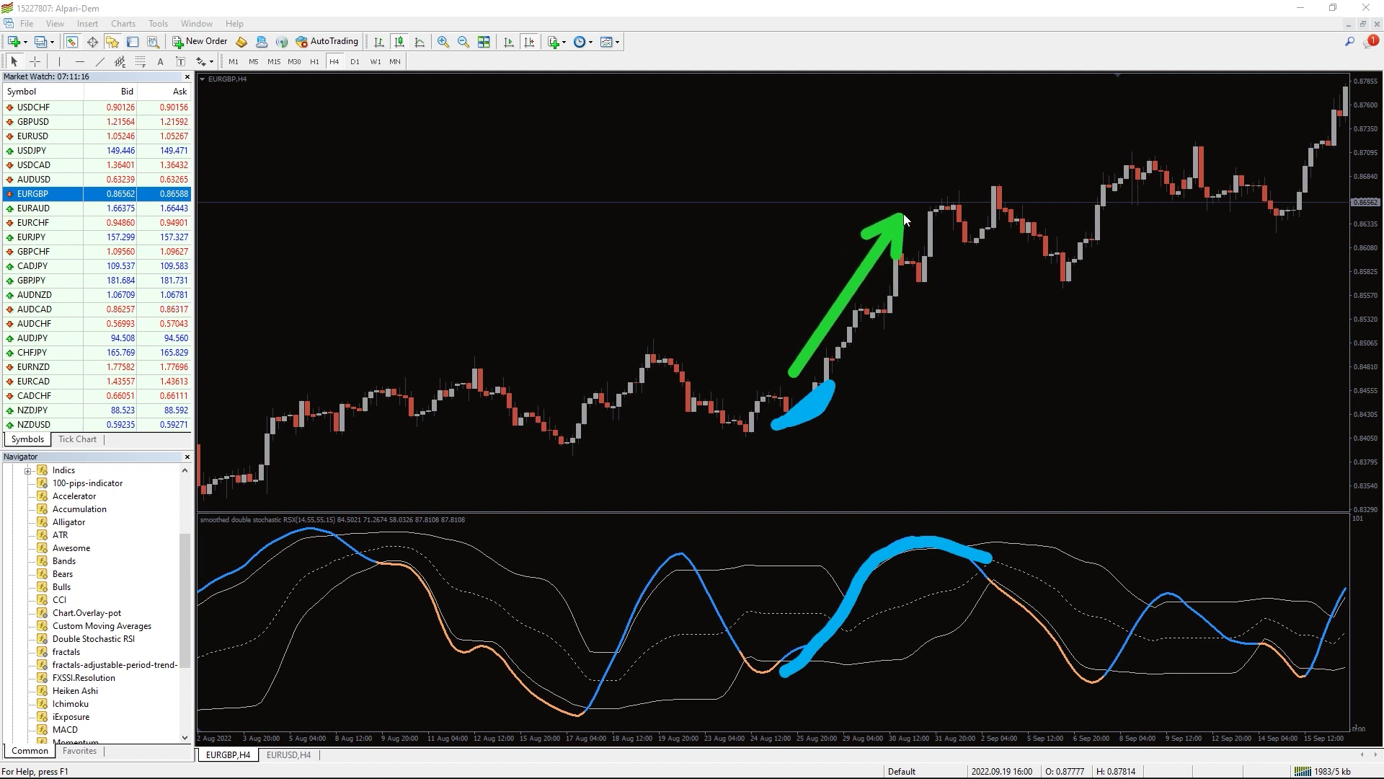
left_click_drag(940, 176, 945, 172)
left_click_drag(765, 672, 735, 675)
left_click_drag(770, 441, 721, 437)
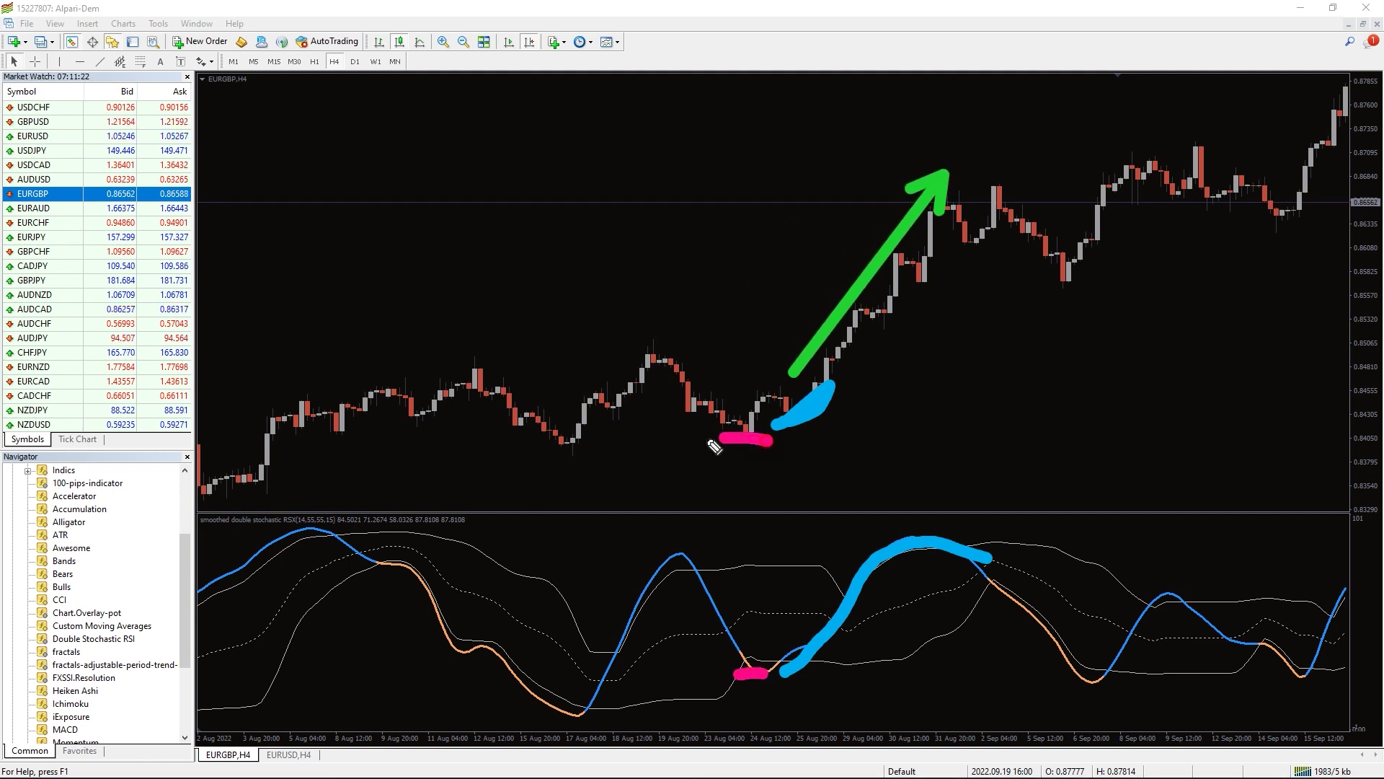
left_click_drag(1009, 585, 952, 578)
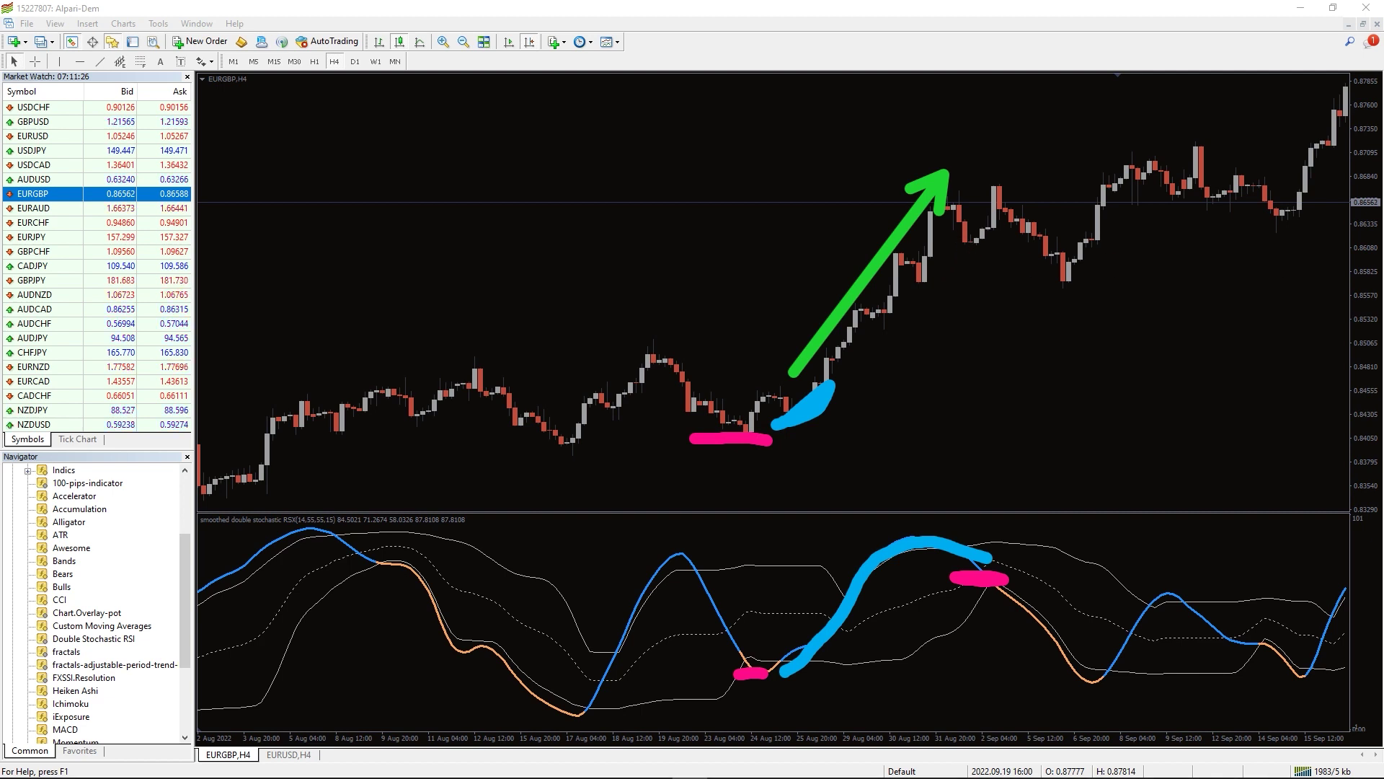
left_click_drag(949, 221, 1023, 229)
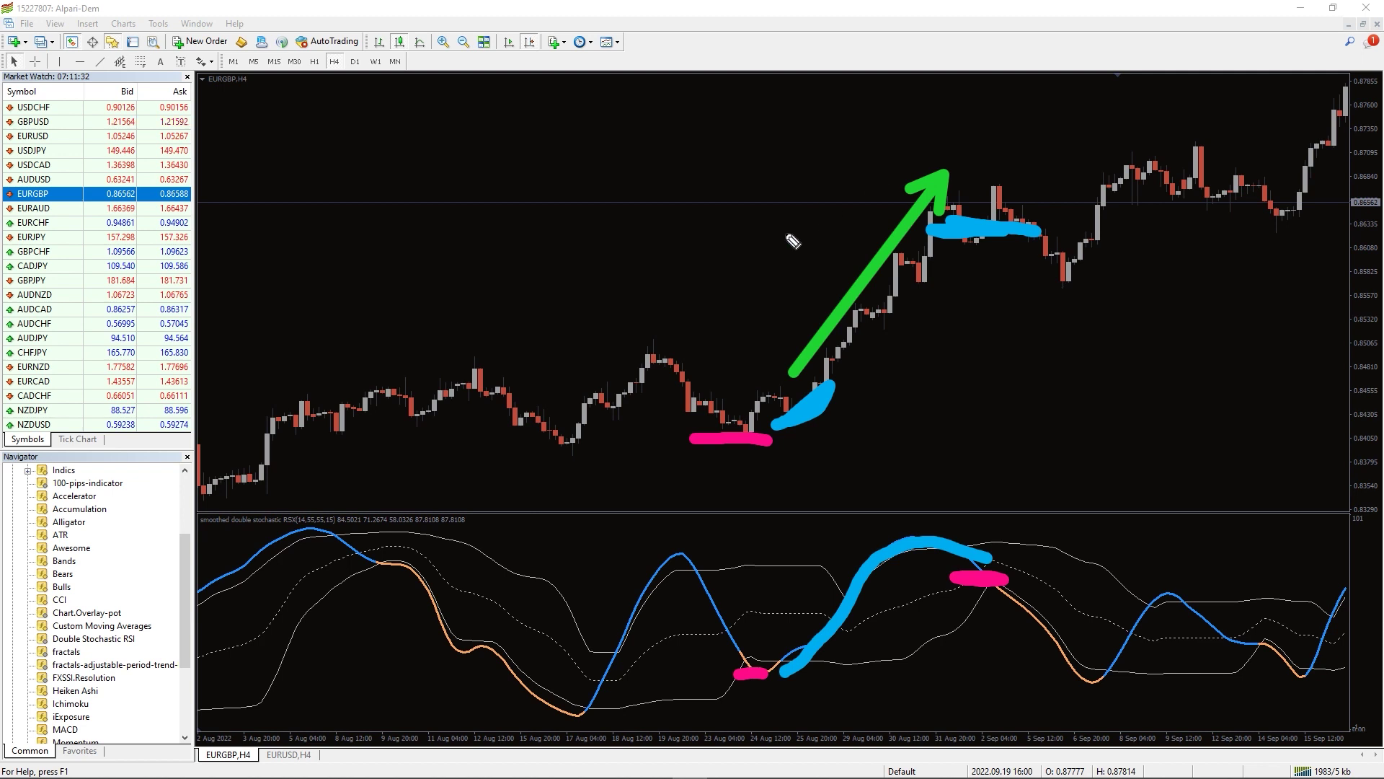
Mark the late-September indicator decline and the price drop into early October.
left_click_drag(665, 673, 818, 725)
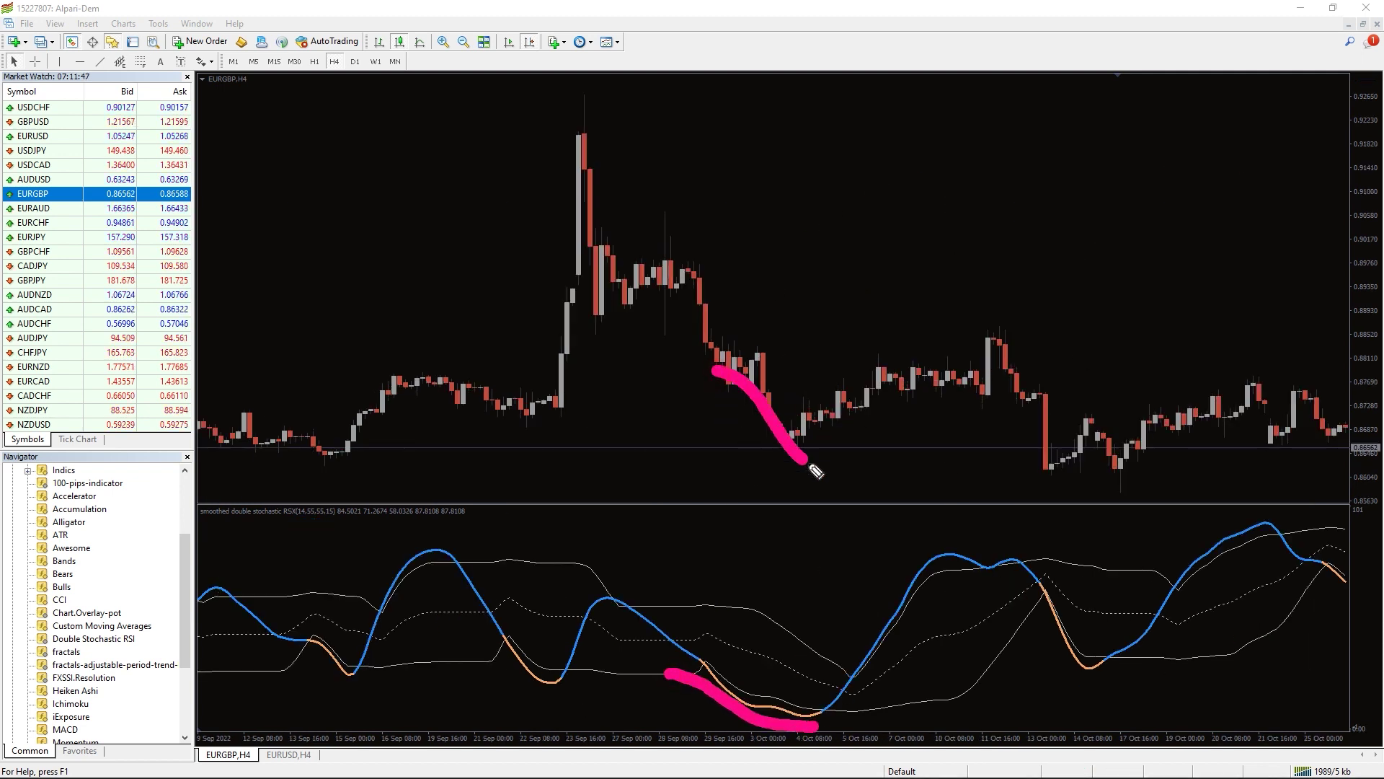
left_click_drag(815, 470, 829, 476)
left_click_drag(739, 356, 764, 386)
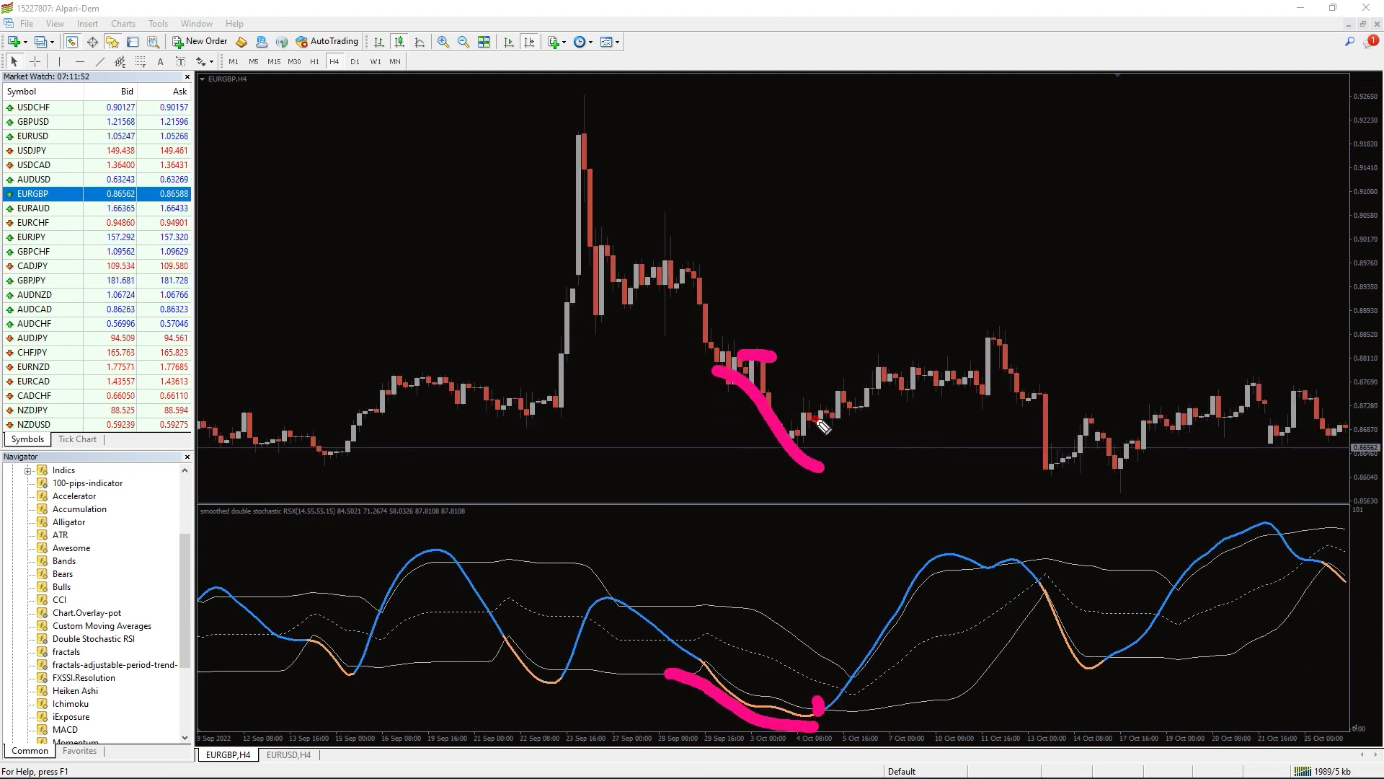
Clear the pen annotations and open the Double Stochastic RSI settings from the Indicators List.
key("Escape")
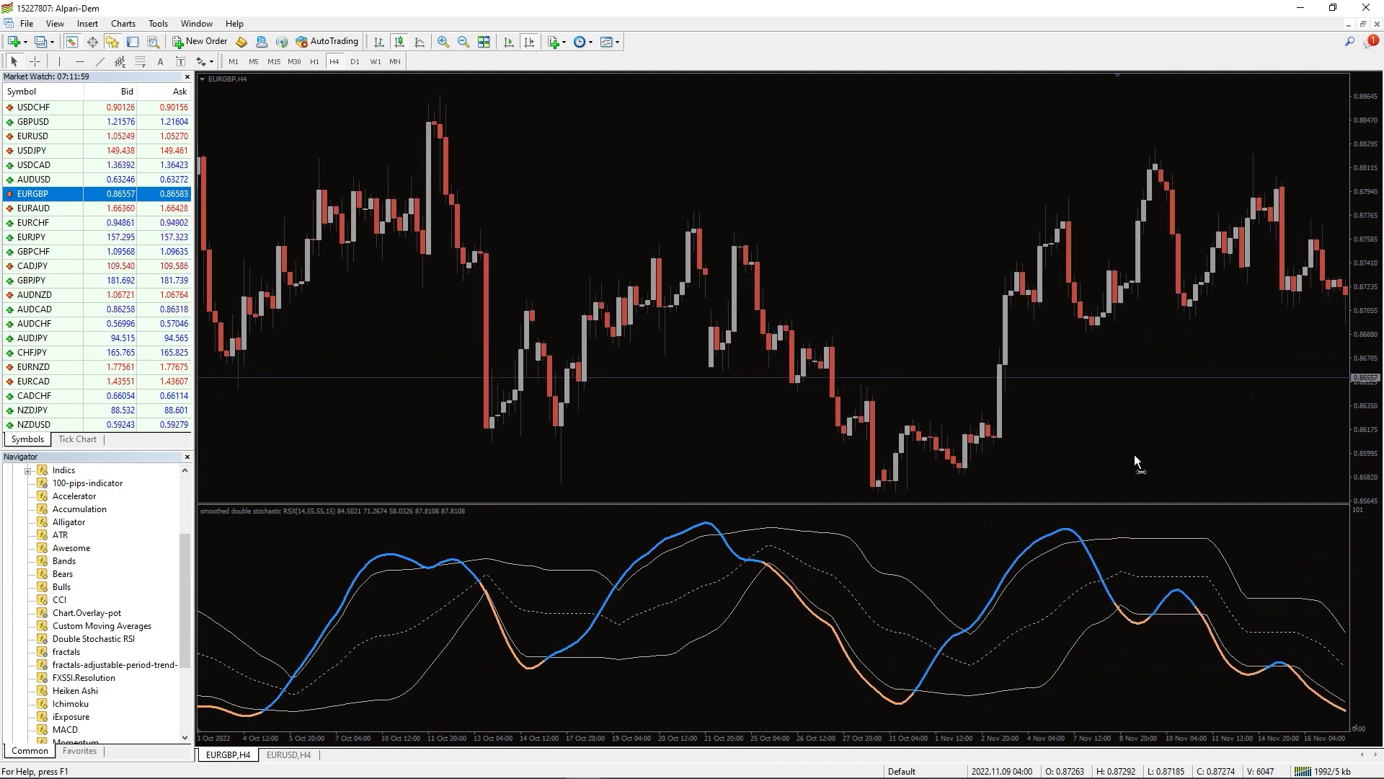
right_click(1089, 432)
left_click(1125, 515)
double_click(361, 194)
Set RSI period 28 with Cutler RSI, stochastic periods 77 and 33, and smoothing 14.
left_click(737, 280)
type("28")
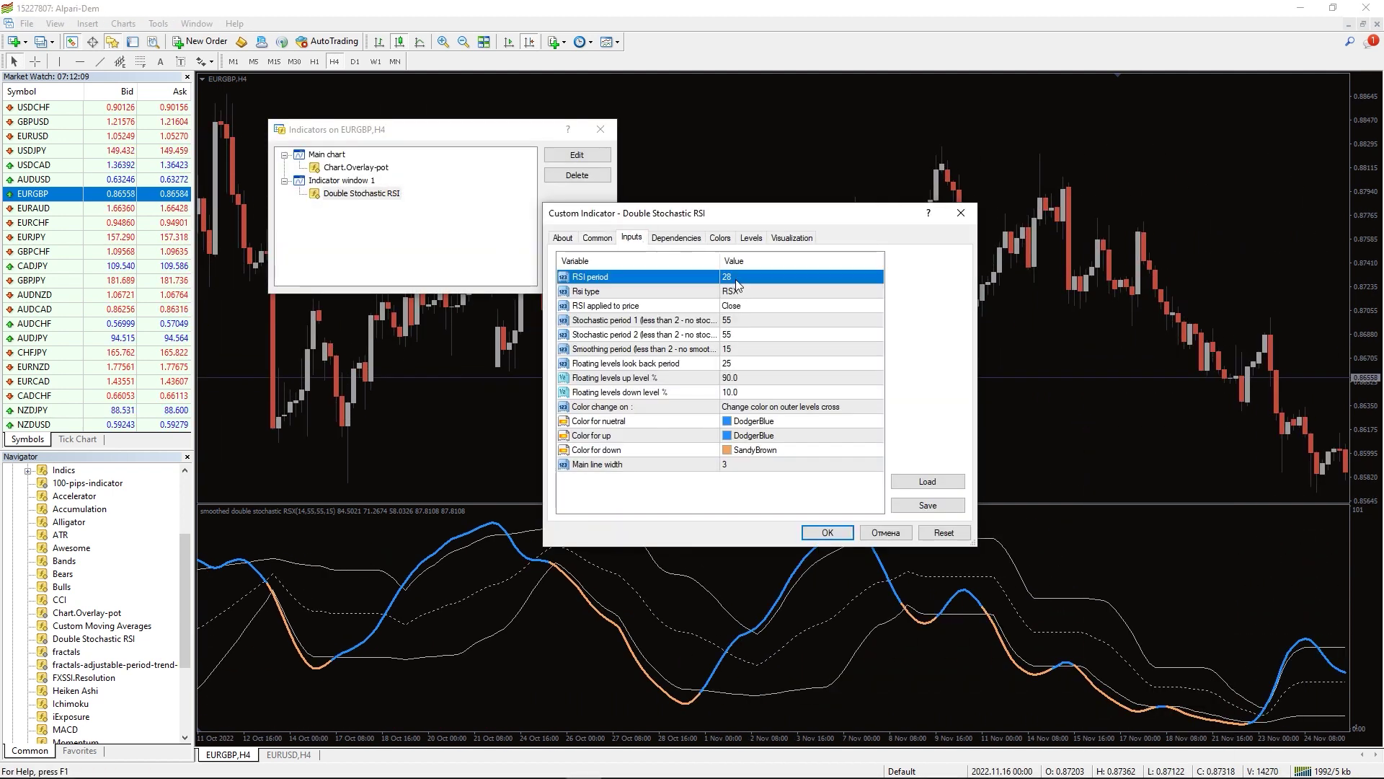
left_click(739, 291)
left_click(750, 353)
left_click(730, 319)
type("77")
key("Return")
left_click(735, 334)
type("33")
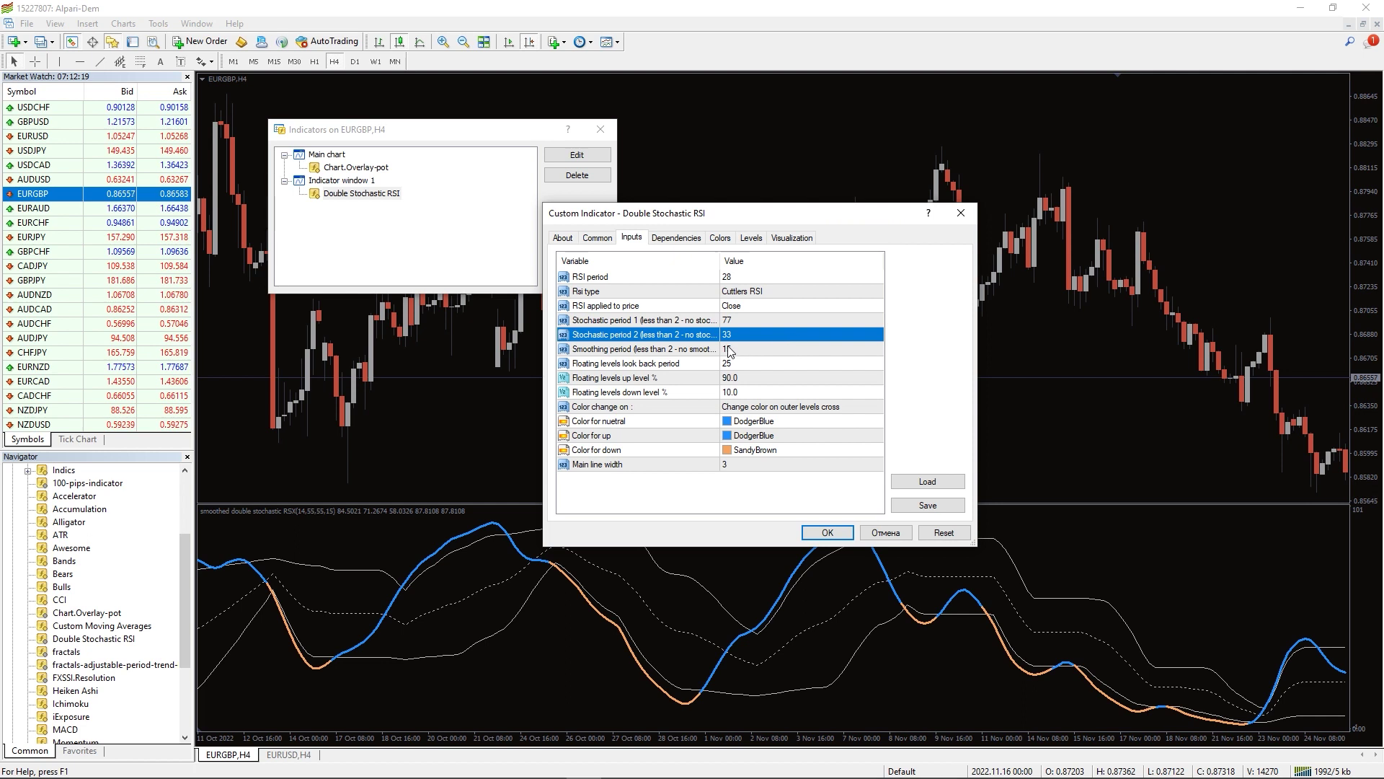
left_click(756, 349)
type("14")
Set floating levels look back 22, up level 86 and down level 16.
left_click(731, 365)
type("22")
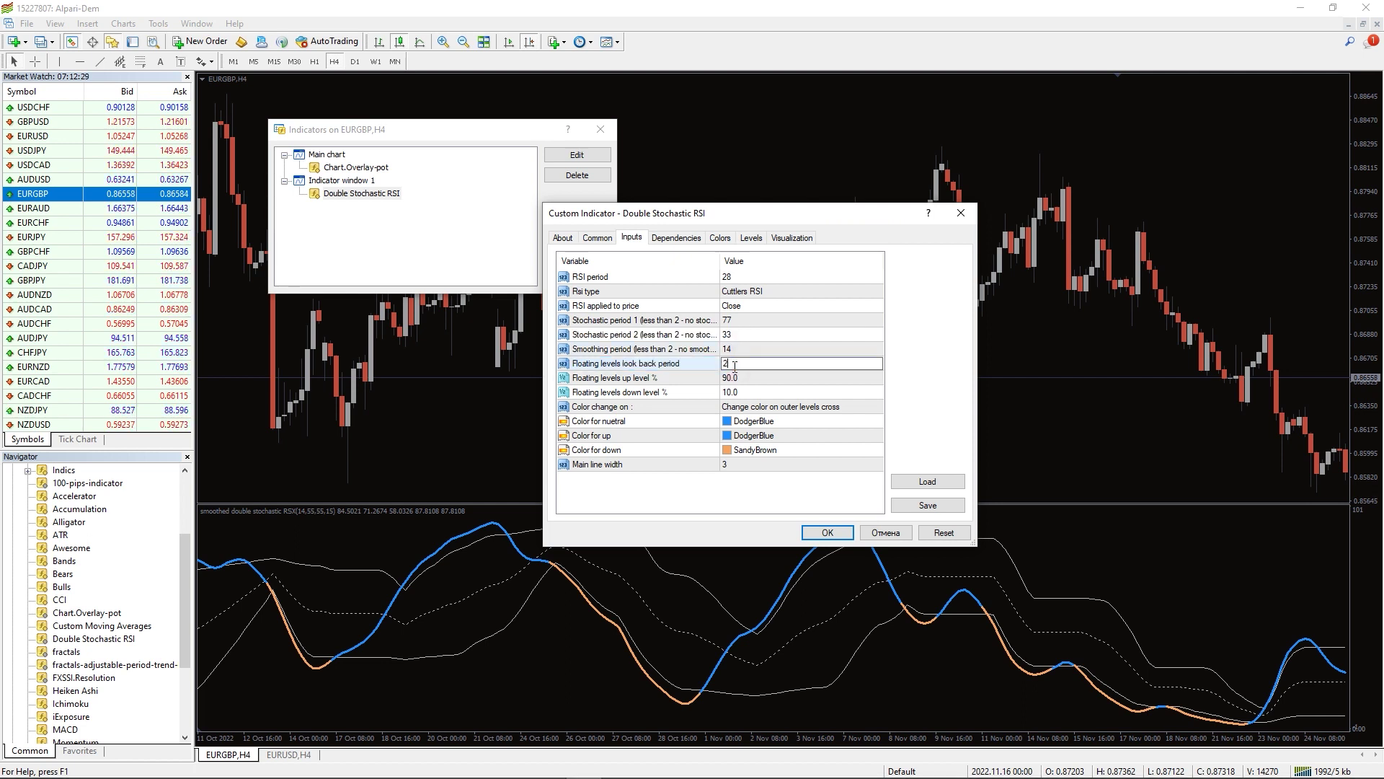
left_click(734, 378)
type("86")
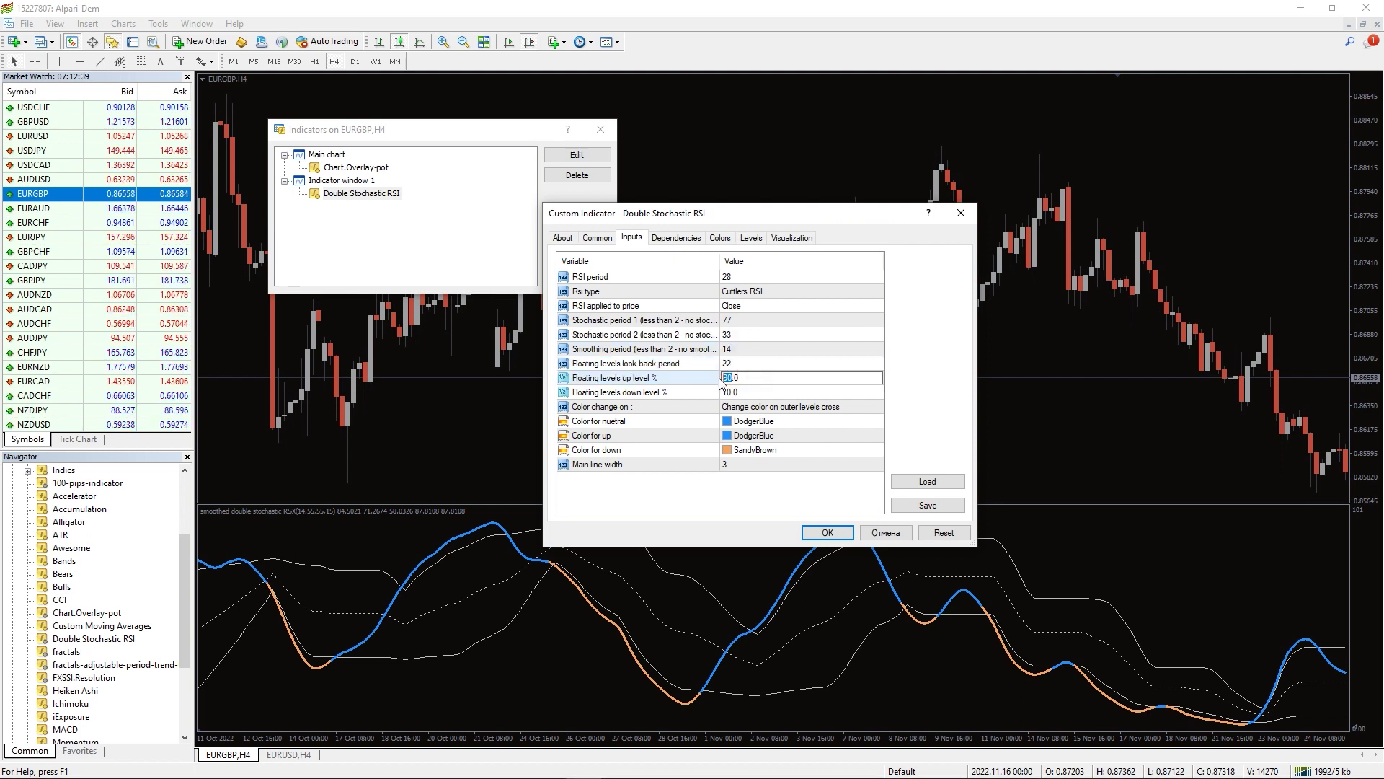
left_click(735, 392)
type("16")
Colour the line gold for neutral, lime green for up, deep pink for down, and apply.
left_click(793, 422)
left_click(845, 497)
left_click(800, 435)
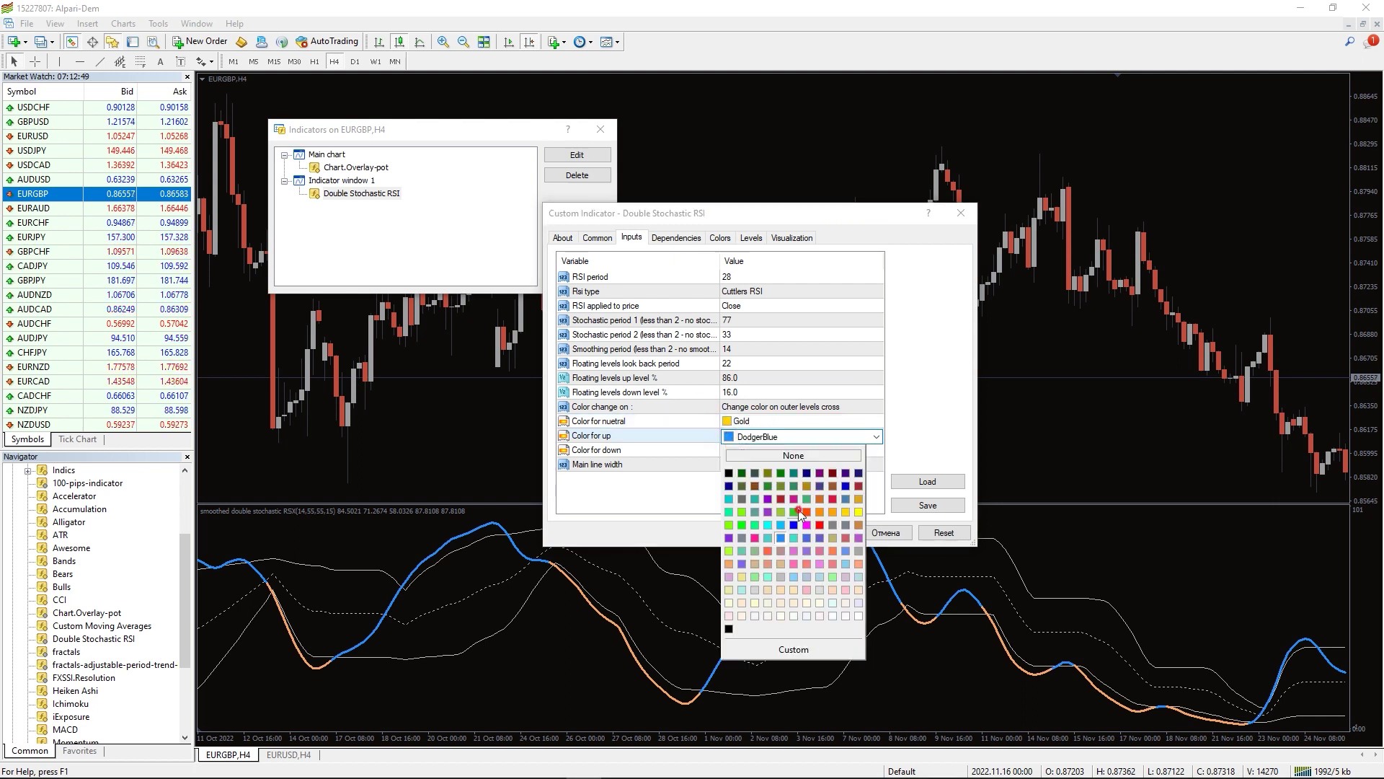
left_click(798, 509)
left_click(800, 450)
left_click(807, 539)
left_click(829, 532)
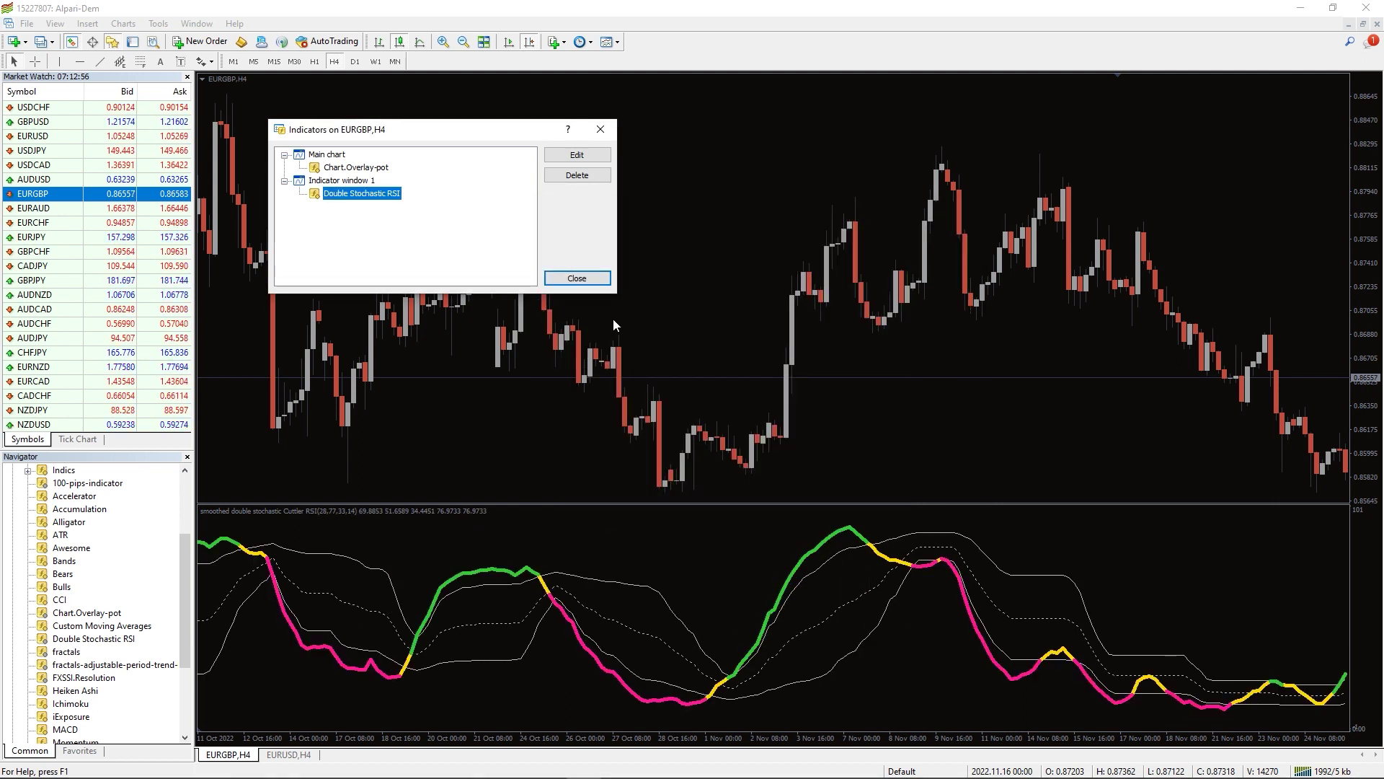
Close the Indicators list and scroll the chart back to late August–early October 2022.
left_click(581, 279)
scroll(495, 396, "up", 5)
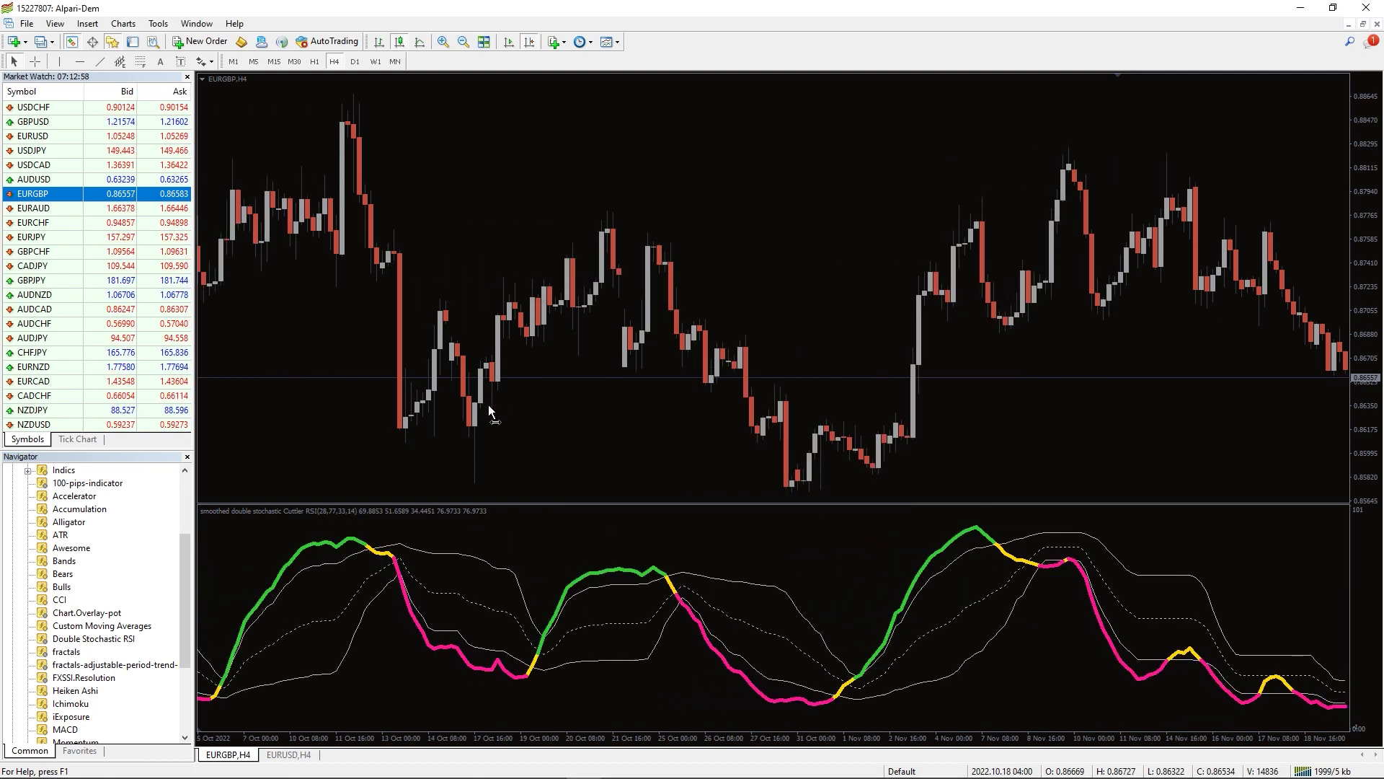
scroll(508, 396, "up", 10)
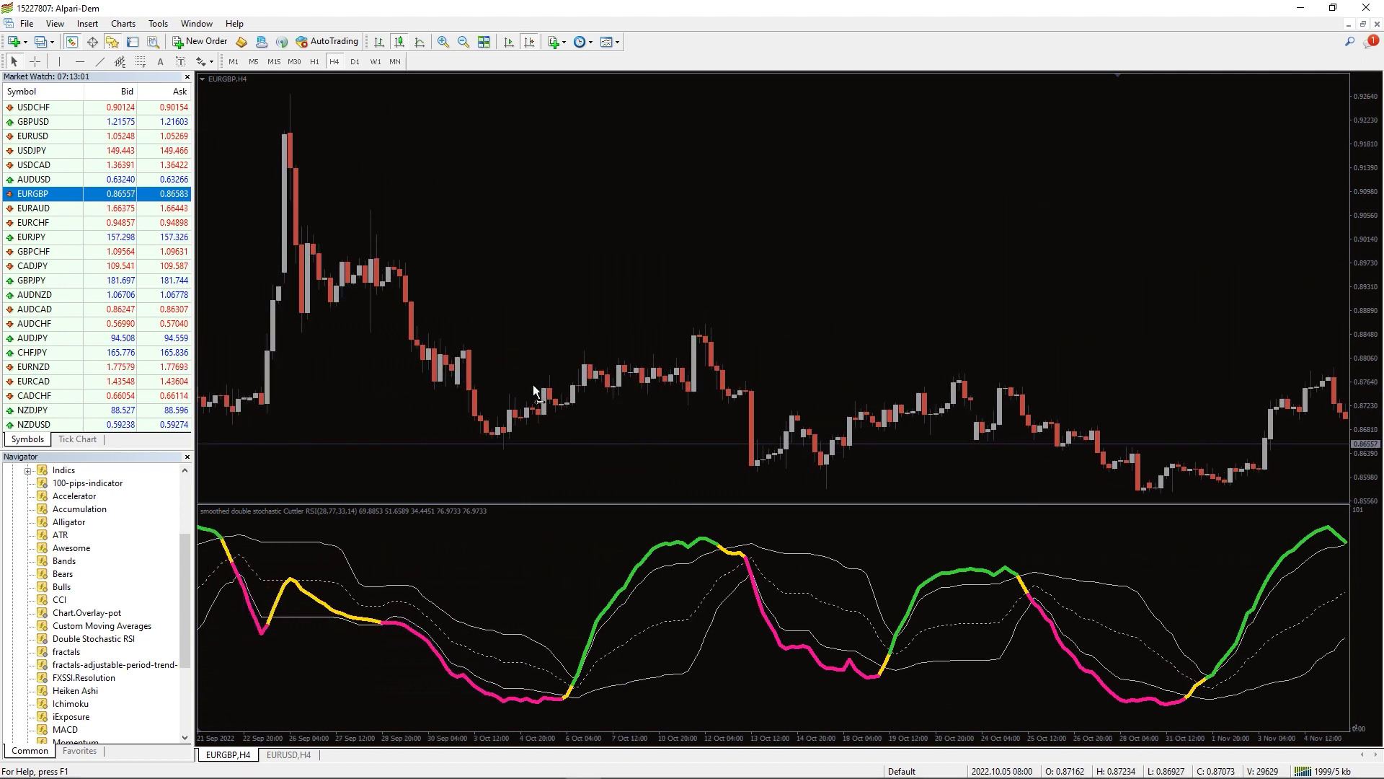
scroll(561, 369, "up", 10)
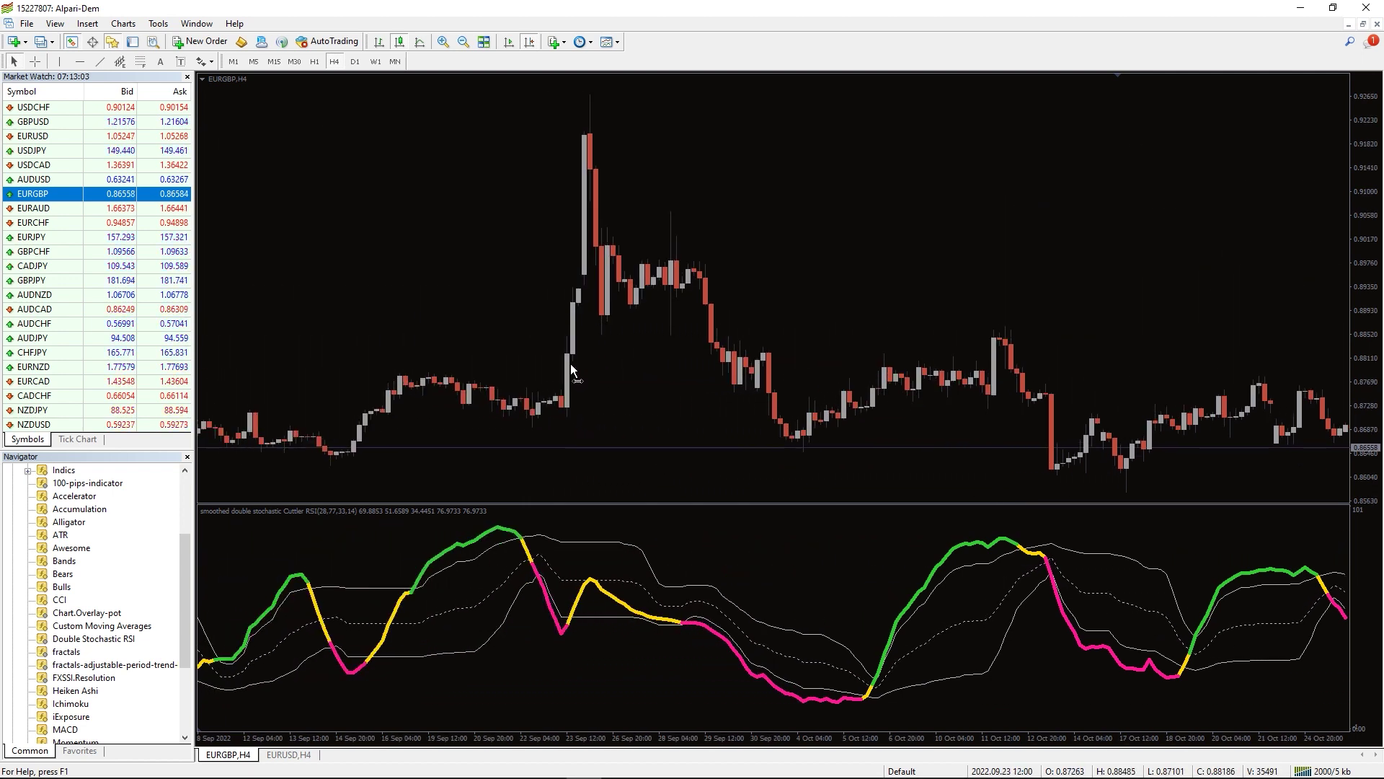
scroll(620, 353, "up", 10)
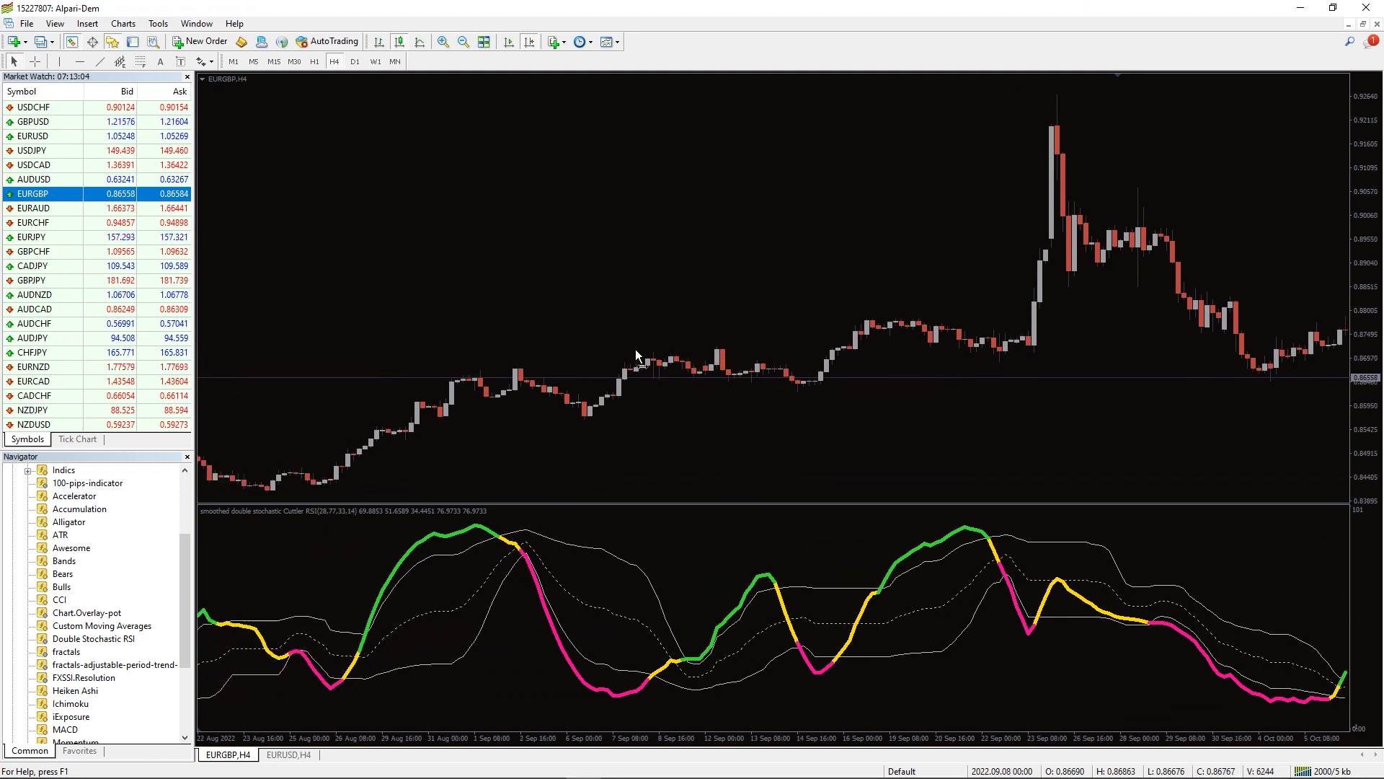